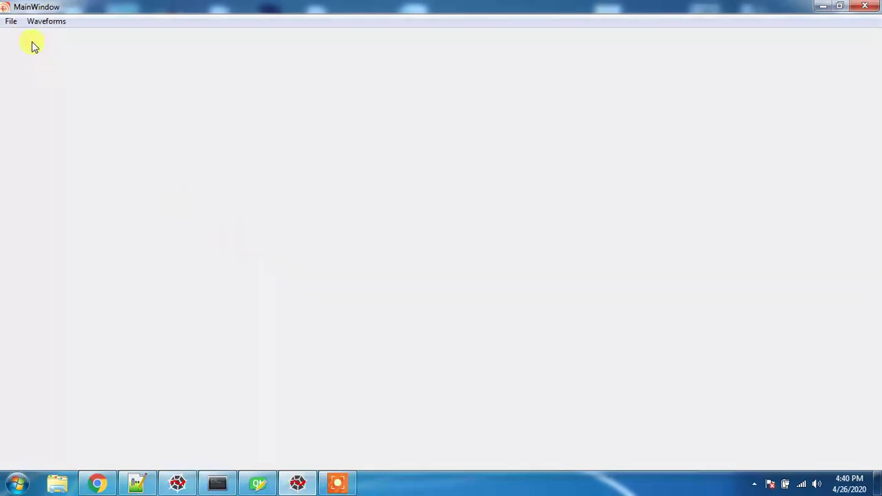
# Import the seismic data file PTN1504250611.su from Local Disk (C:) and acknowledge the import message.
pyautogui.click(11, 21)
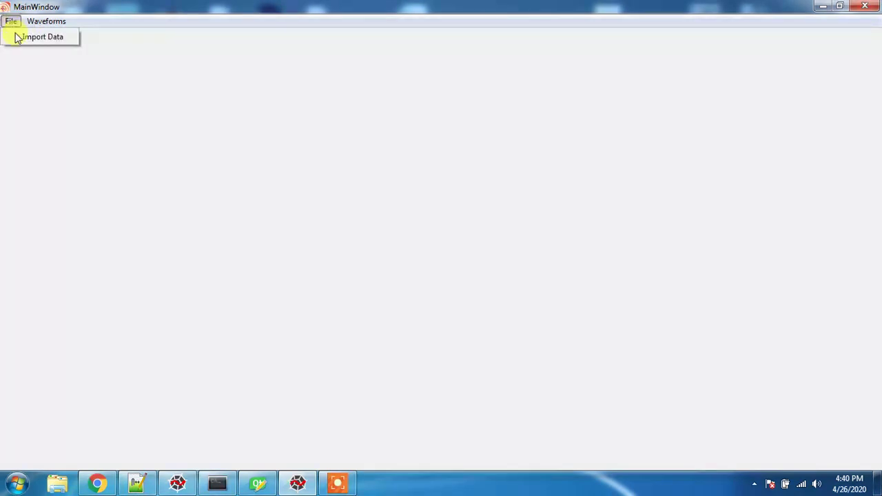
pyautogui.click(19, 40)
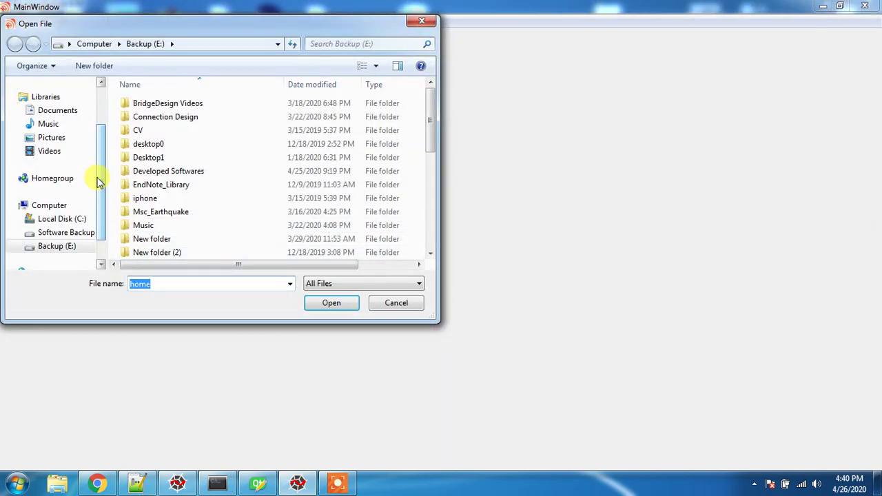
pyautogui.moveTo(98, 177); pyautogui.dragTo(104, 236)
pyautogui.click(79, 195)
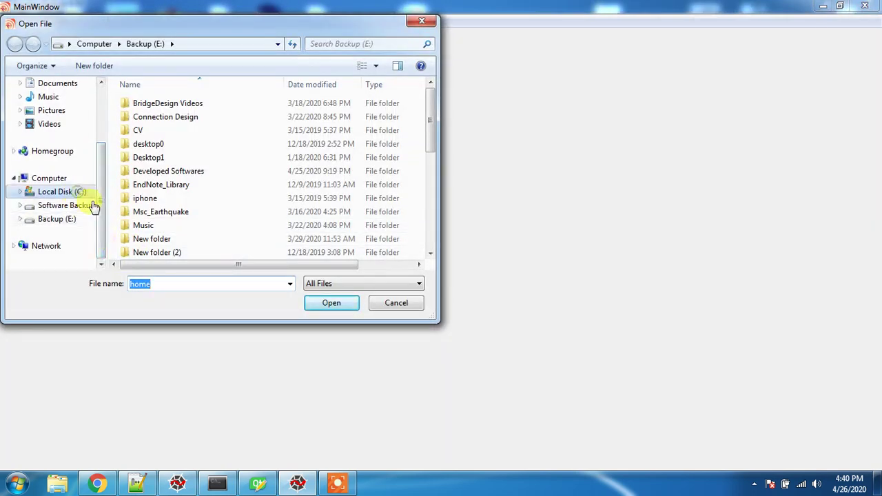
pyautogui.click(182, 254)
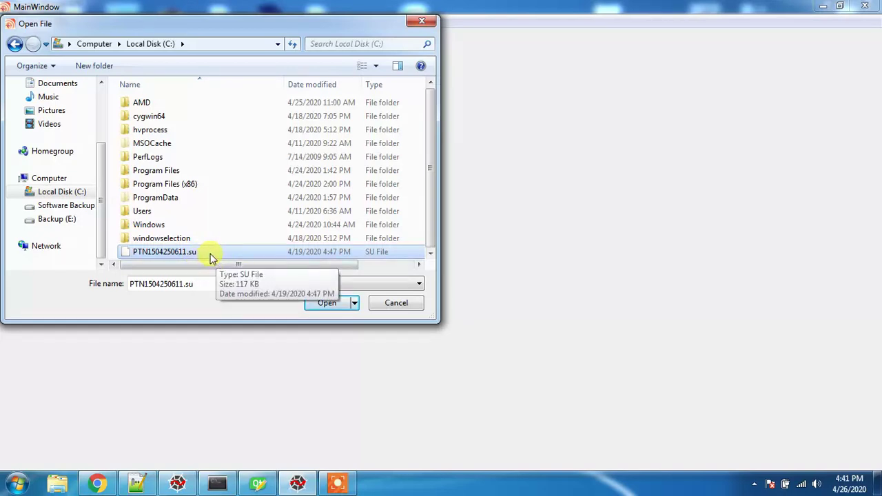
pyautogui.click(328, 304)
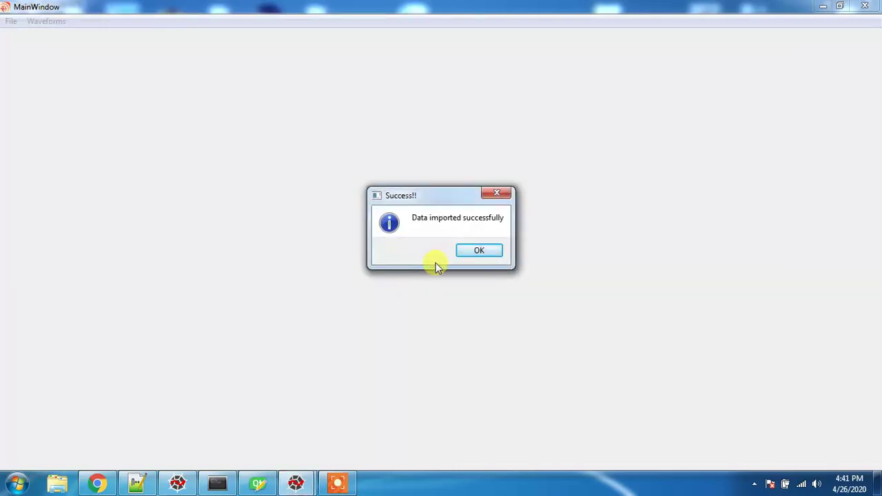
pyautogui.click(480, 250)
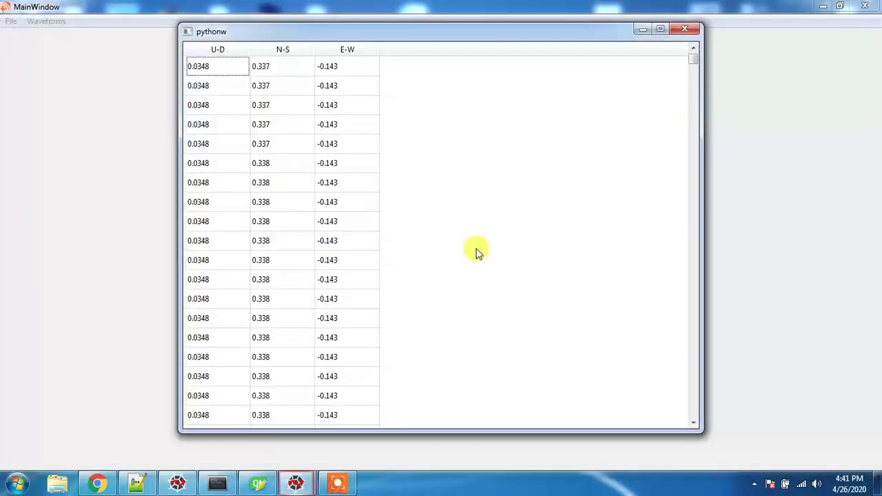
# Examine the imported U-D, N-S and E-W columns in the data table and close the table.
pyautogui.moveTo(231, 68); pyautogui.dragTo(349, 282)
pyautogui.click(287, 162)
pyautogui.moveTo(217, 64); pyautogui.dragTo(345, 201)
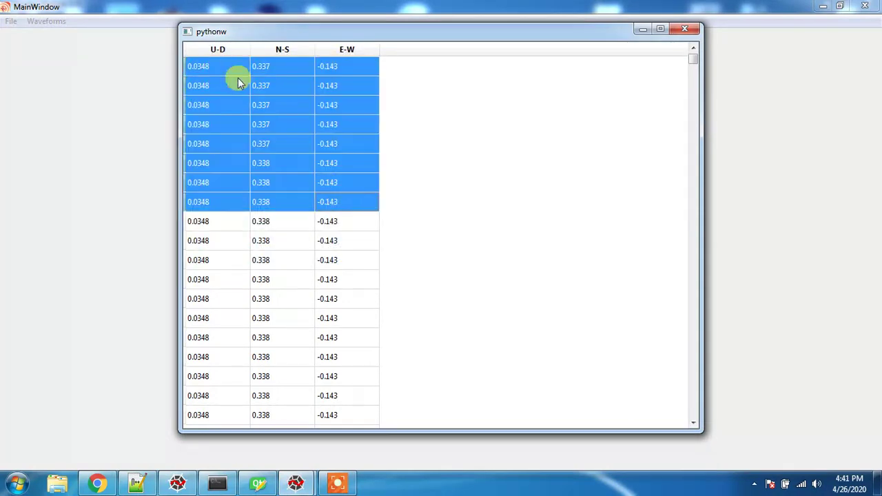
pyautogui.click(223, 48)
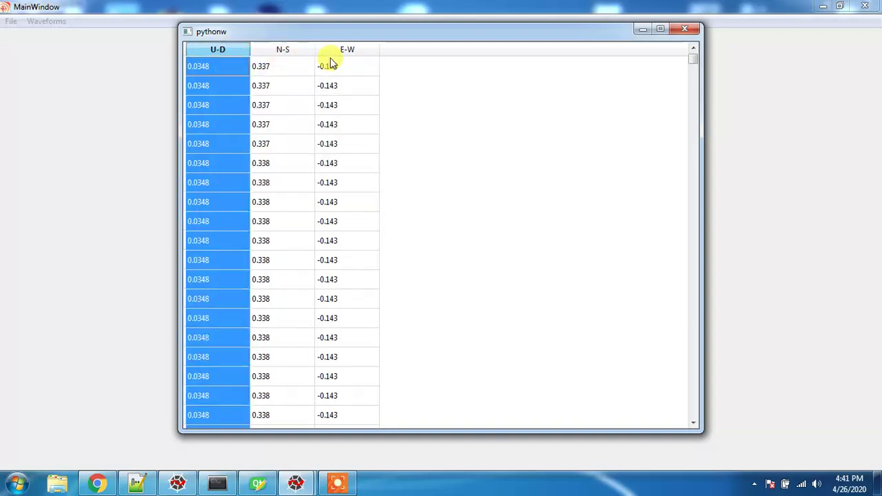
pyautogui.click(676, 35)
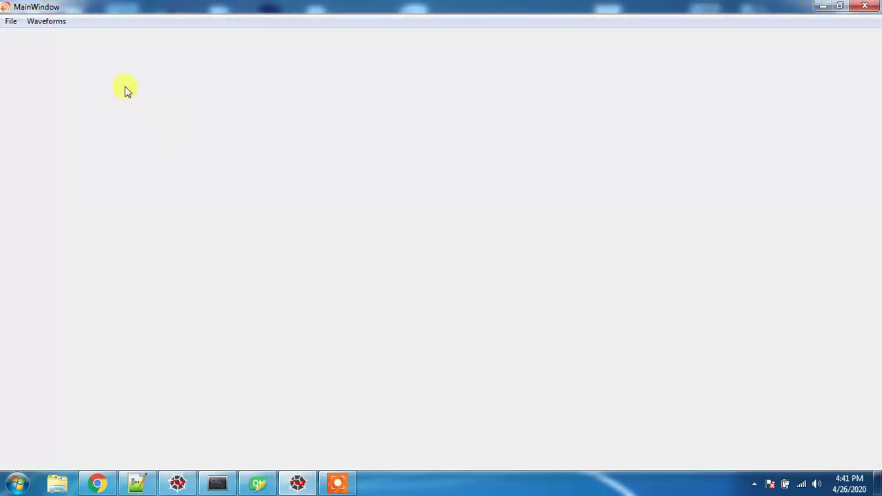
# Plot the traces of the imported data and apply a tight layout to the subplots.
pyautogui.click(49, 22)
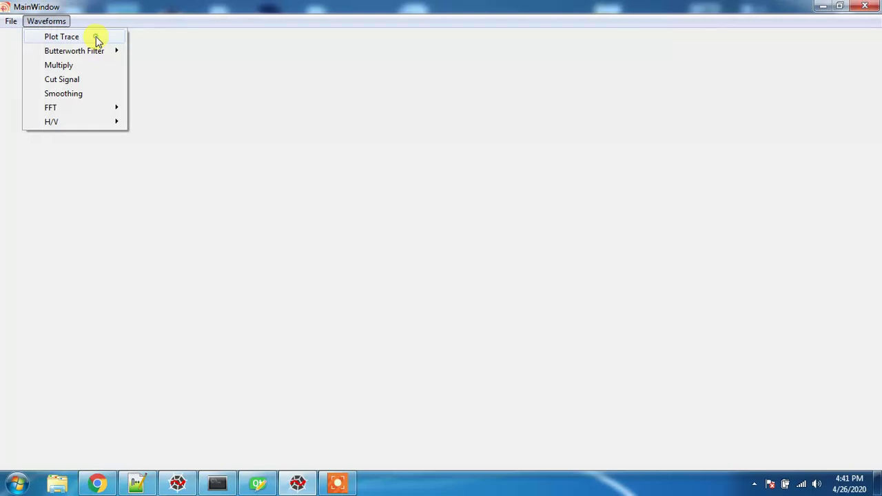
pyautogui.click(97, 41)
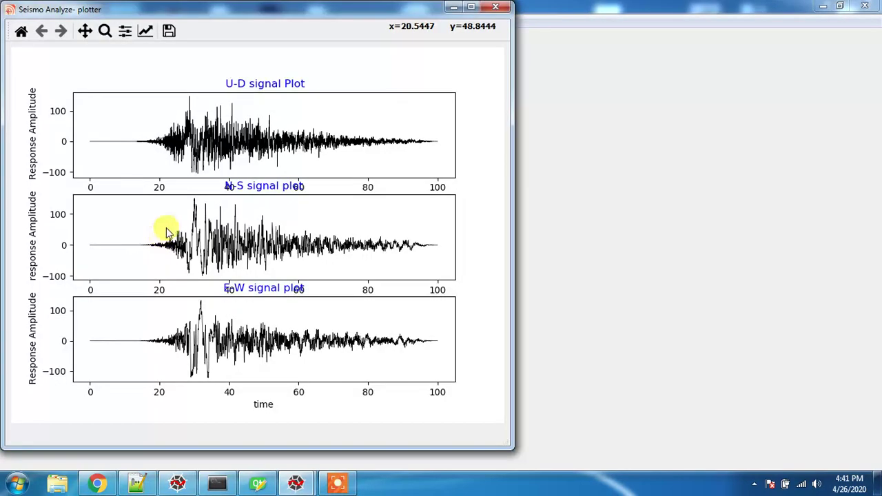
pyautogui.click(126, 34)
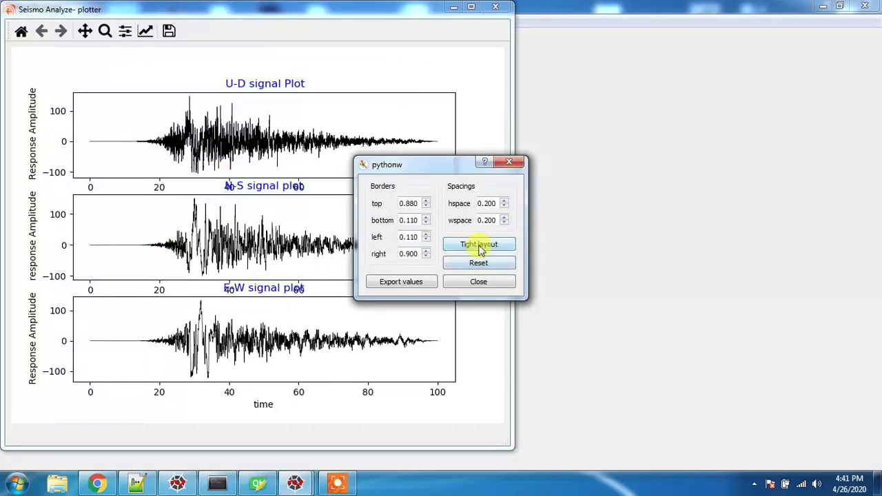
pyautogui.click(480, 248)
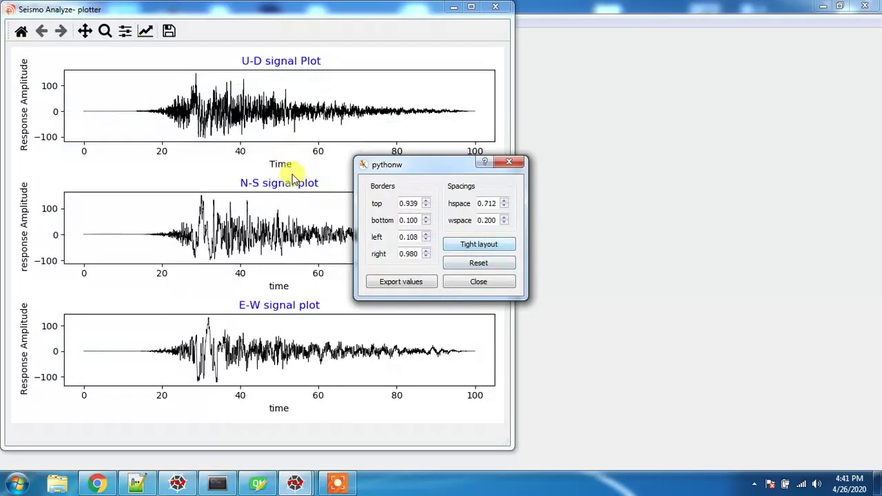
pyautogui.click(481, 281)
# Review the selectable axes for customization and open the figure options of the U-D signal plot.
pyautogui.click(145, 32)
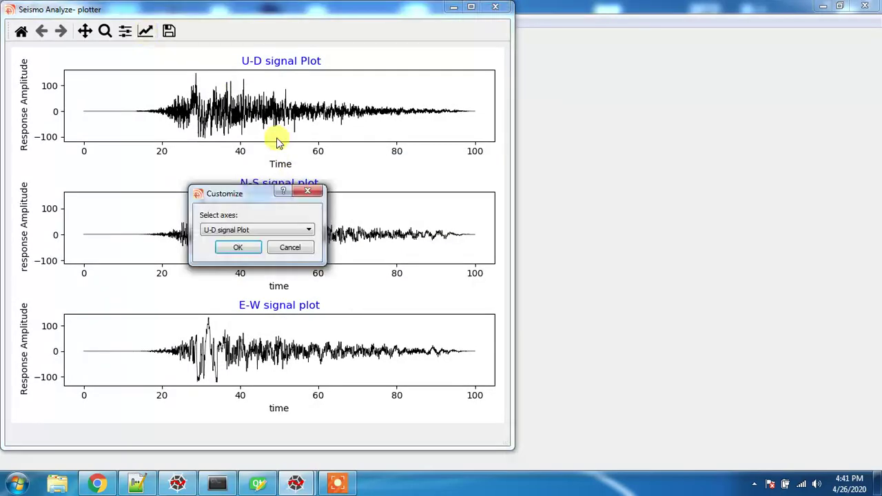
pyautogui.click(266, 233)
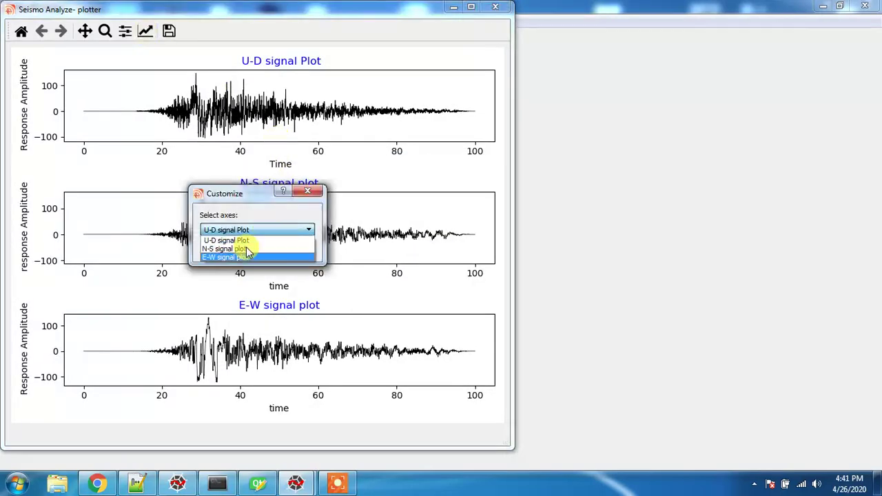
pyautogui.click(252, 195)
pyautogui.moveTo(258, 191); pyautogui.dragTo(415, 142)
pyautogui.click(403, 180)
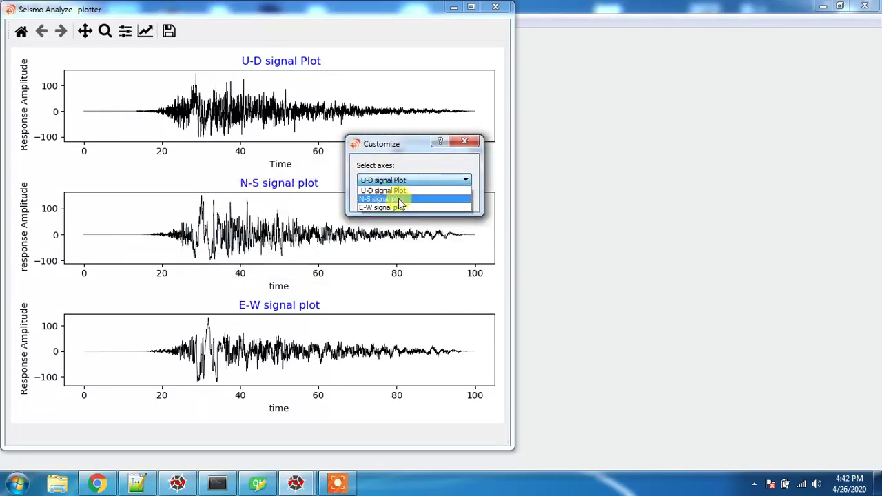
pyautogui.click(465, 142)
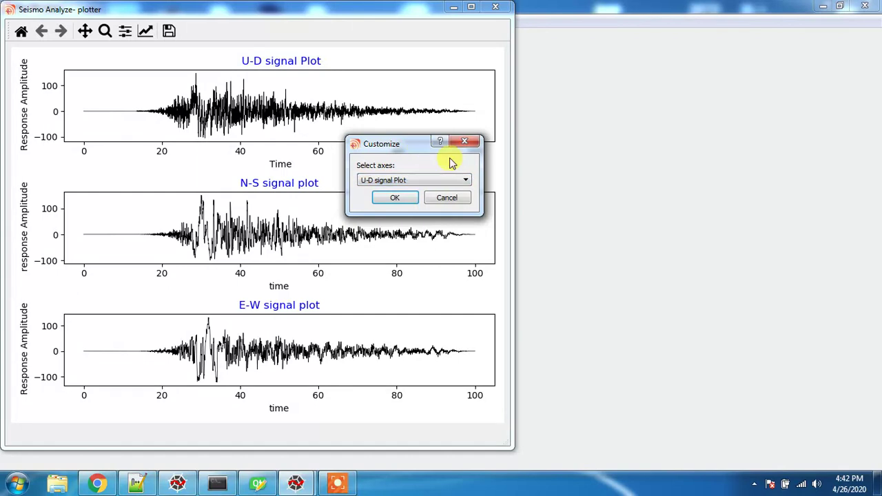
pyautogui.click(395, 198)
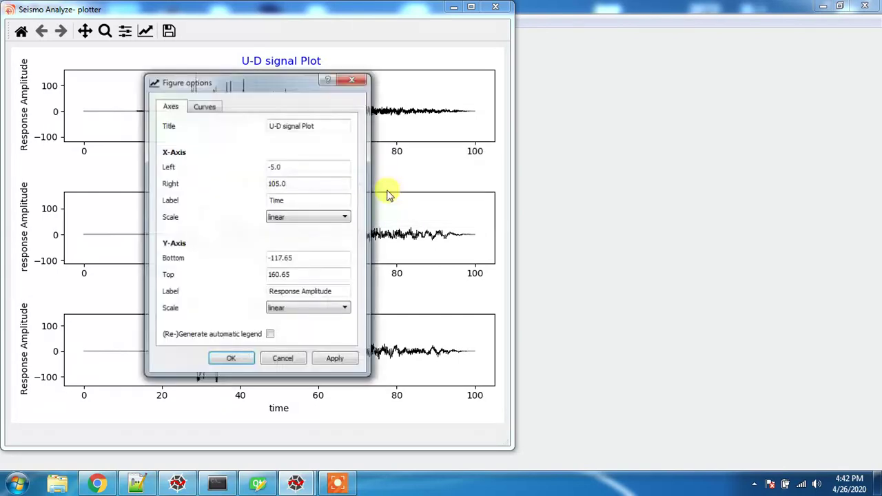
pyautogui.moveTo(259, 84); pyautogui.dragTo(523, 88)
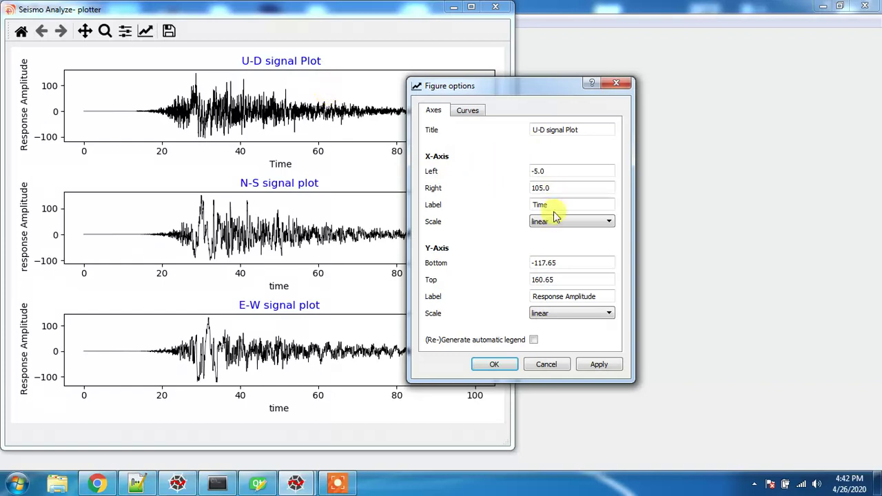
# Examine the U-D plot's axis label, scale, marker style and line color options, cancel the dialog, and close the trace plot.
pyautogui.moveTo(554, 205); pyautogui.dragTo(504, 204)
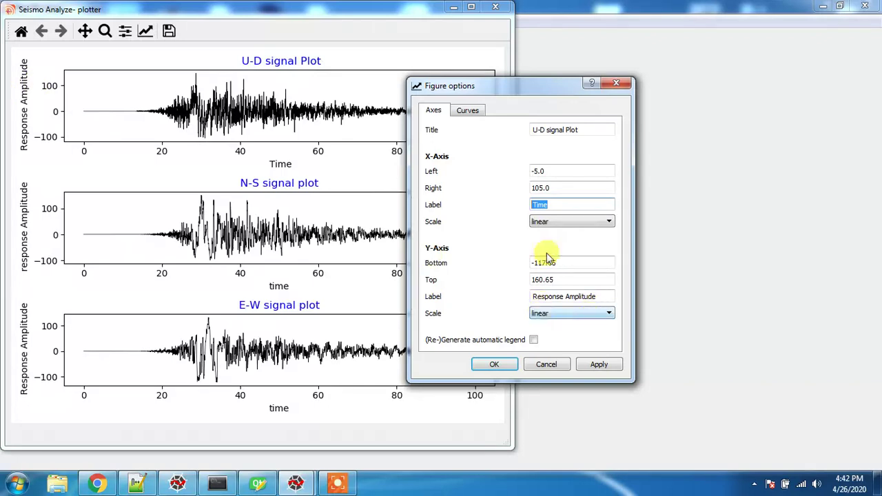
pyautogui.click(608, 221)
pyautogui.click(600, 221)
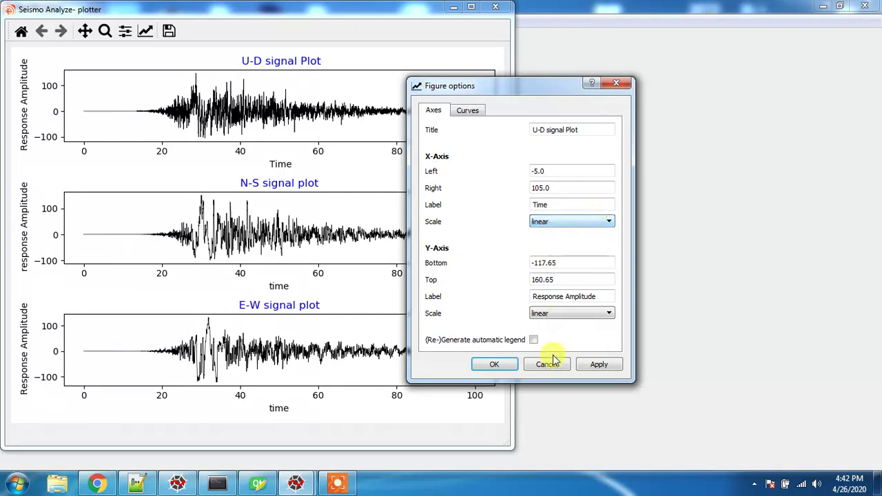
pyautogui.click(464, 110)
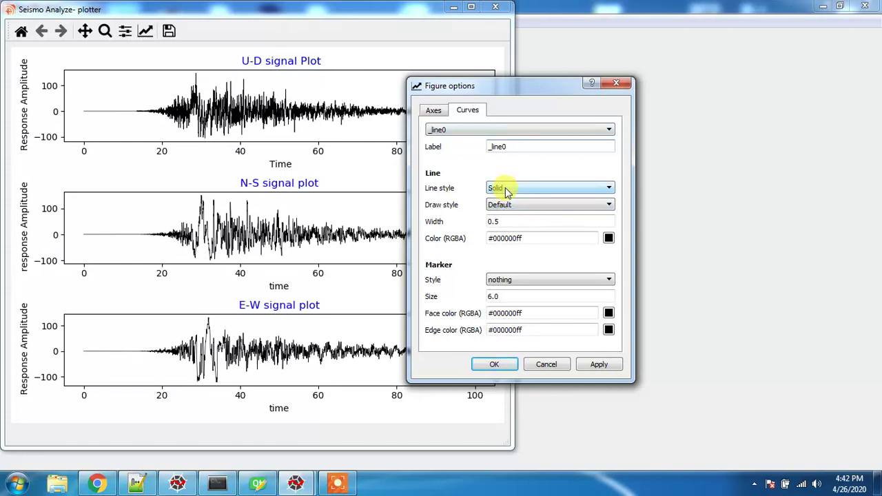
pyautogui.click(509, 280)
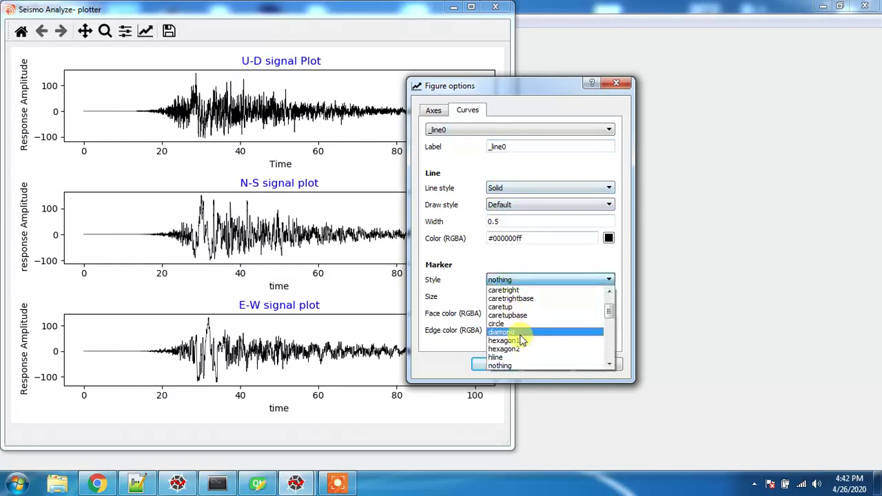
pyautogui.click(520, 281)
pyautogui.click(608, 238)
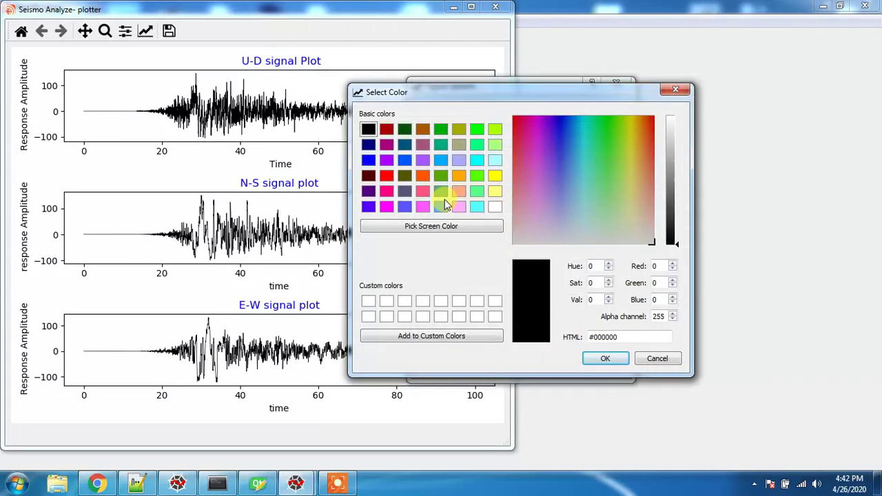
pyautogui.click(656, 358)
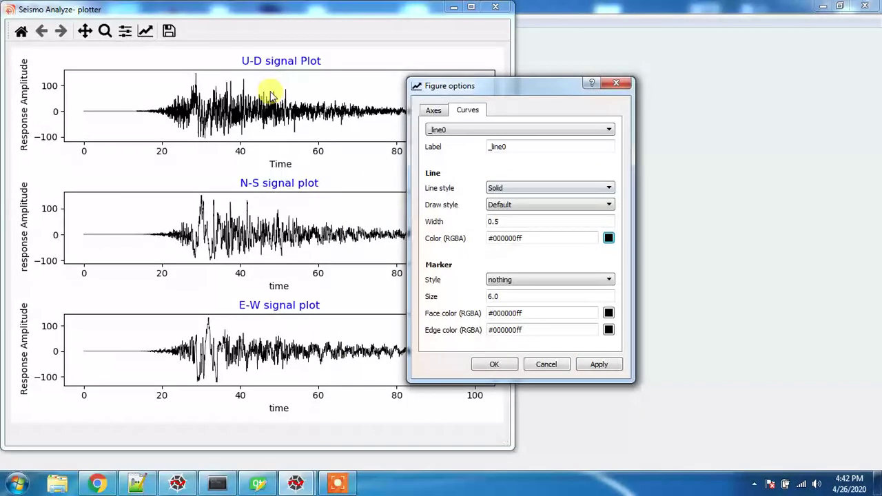
pyautogui.click(545, 366)
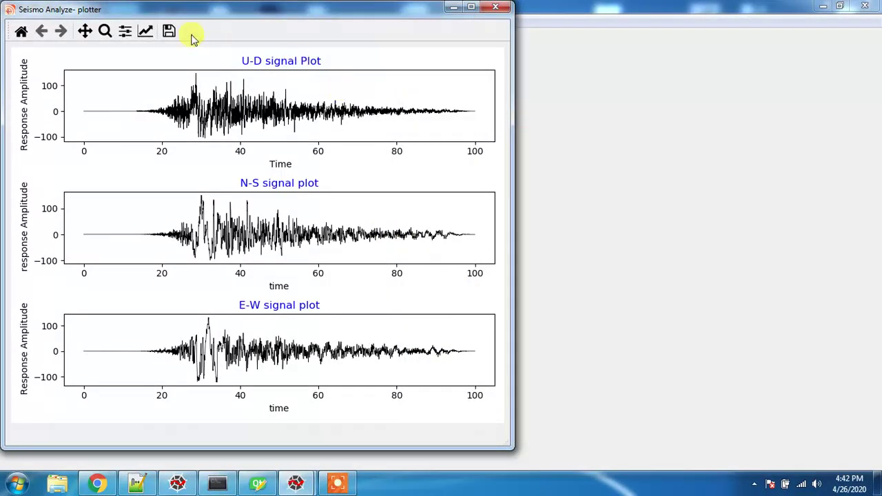
pyautogui.click(494, 8)
# Apply a Butterworth low pass filter at 1 Hz to the waveforms, view the filtered signal plots and close them.
pyautogui.click(56, 21)
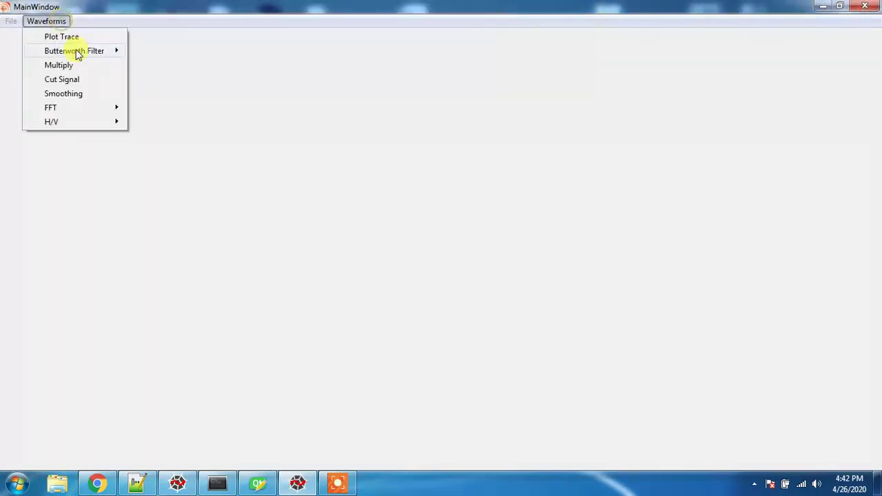
pyautogui.moveTo(96, 52)
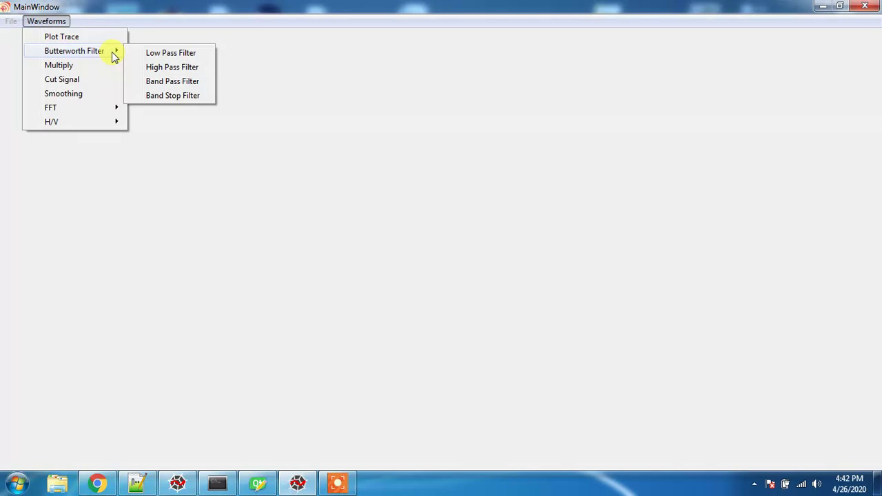
pyautogui.click(158, 61)
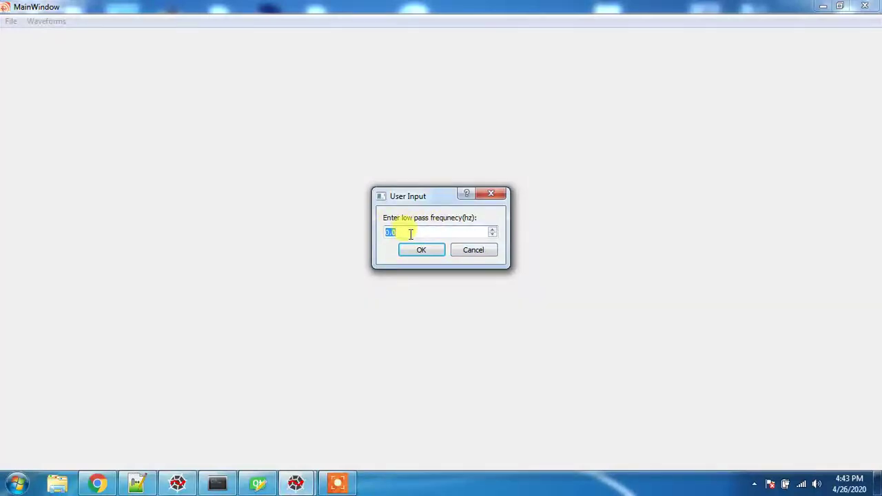
pyautogui.write('1')
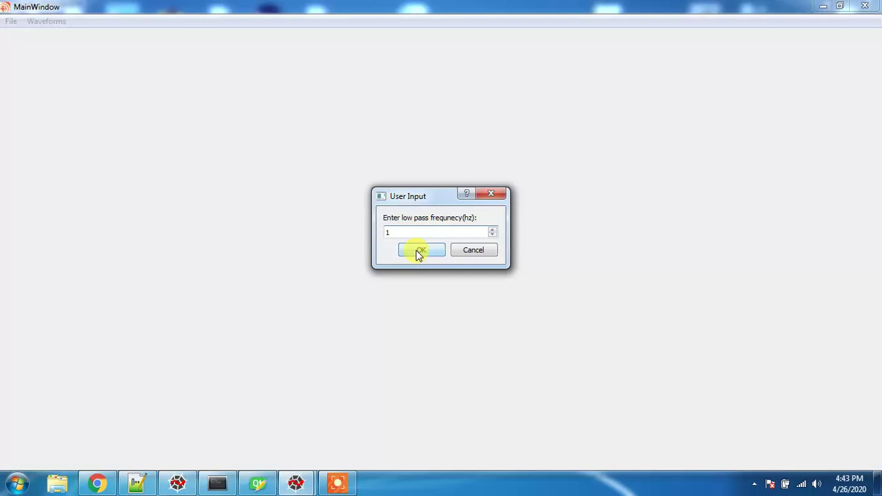
pyautogui.click(419, 251)
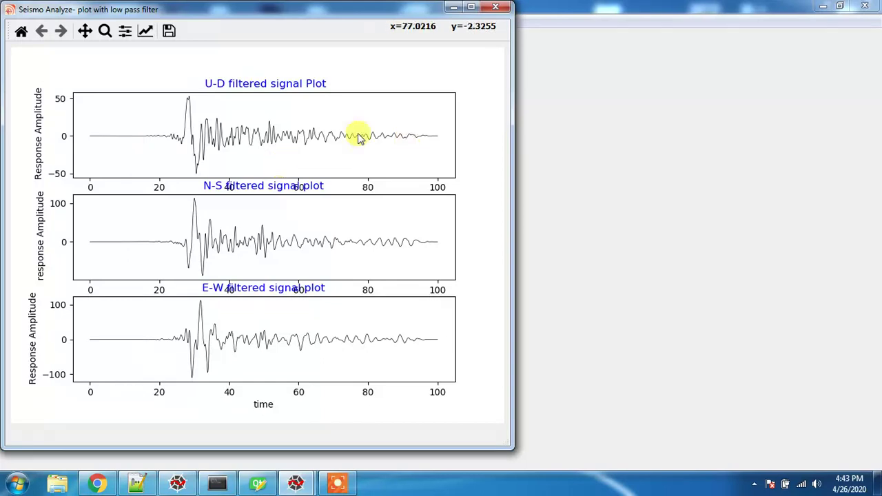
pyautogui.click(495, 9)
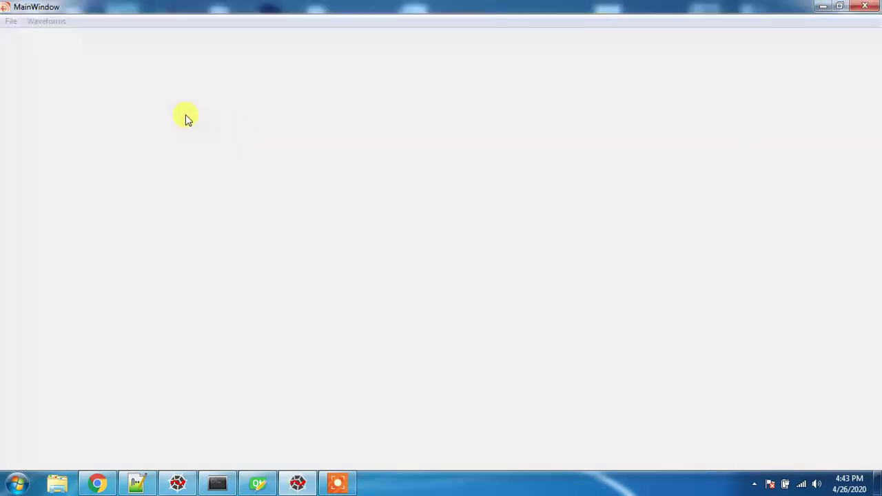
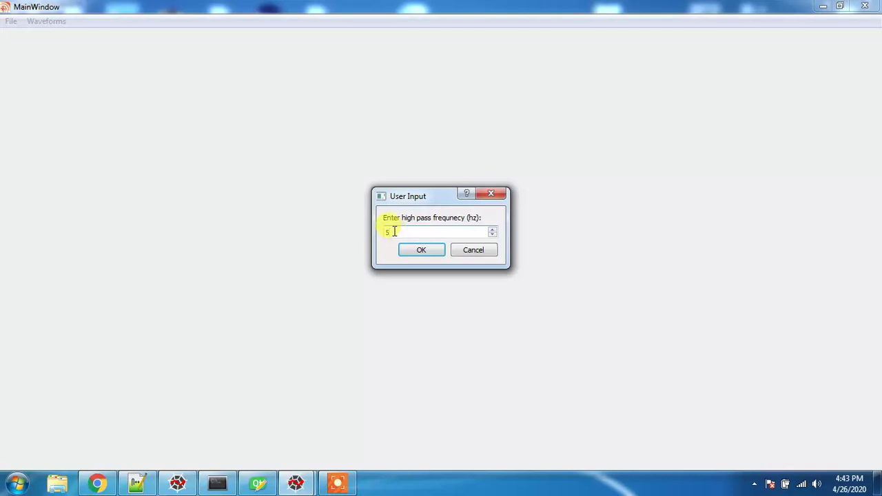
# Apply a Butterworth high pass filter at 5 Hz to the waveforms and plot the filtered signals.
pyautogui.click(415, 251)
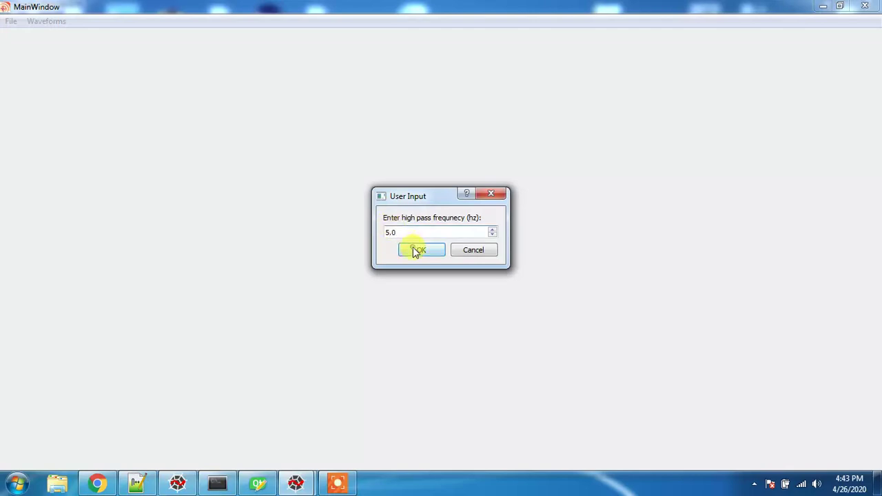
pyautogui.click(417, 250)
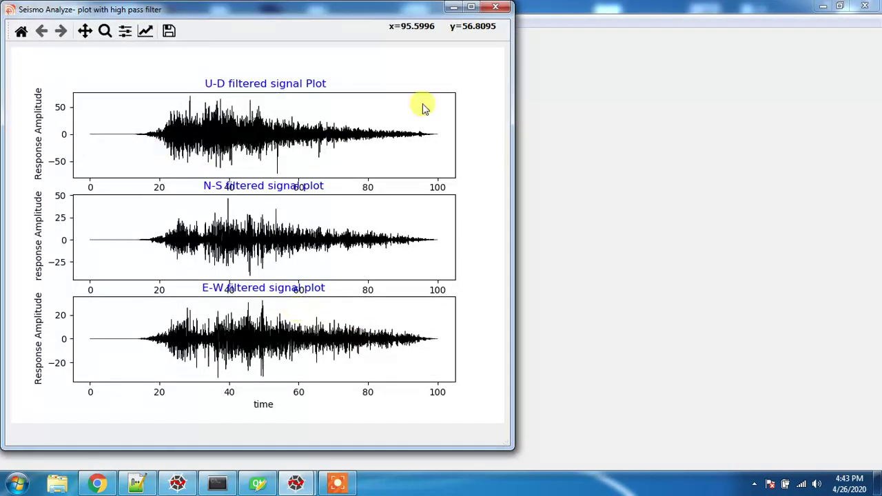
# Close the high pass plot and apply a Butterworth band pass filter from 1 to 5 Hz to the waveforms.
pyautogui.click(496, 8)
pyautogui.click(46, 21)
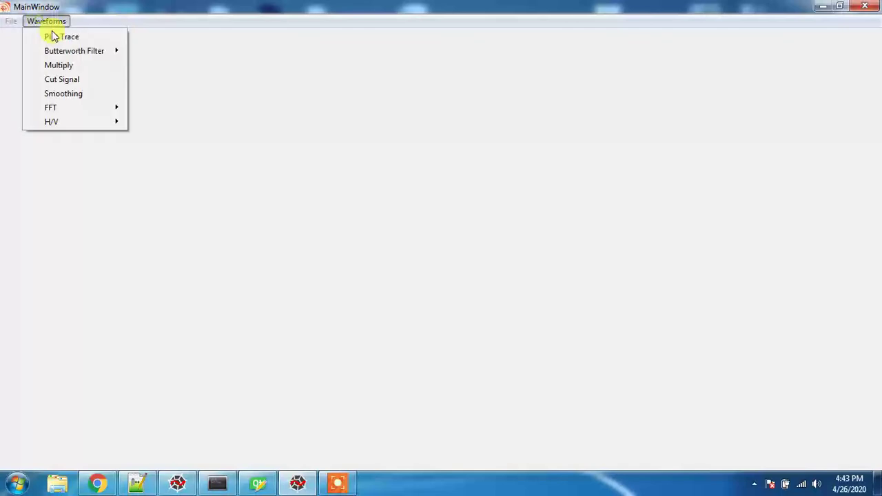
pyautogui.moveTo(90, 51)
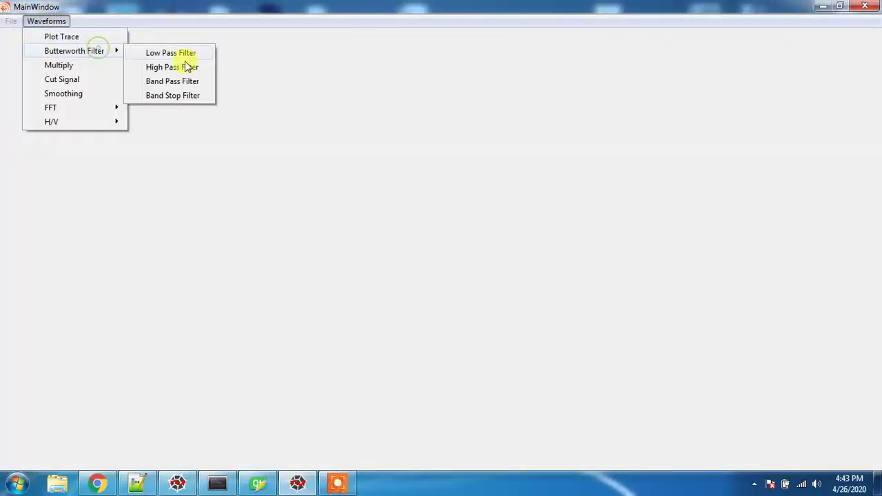
pyautogui.click(178, 82)
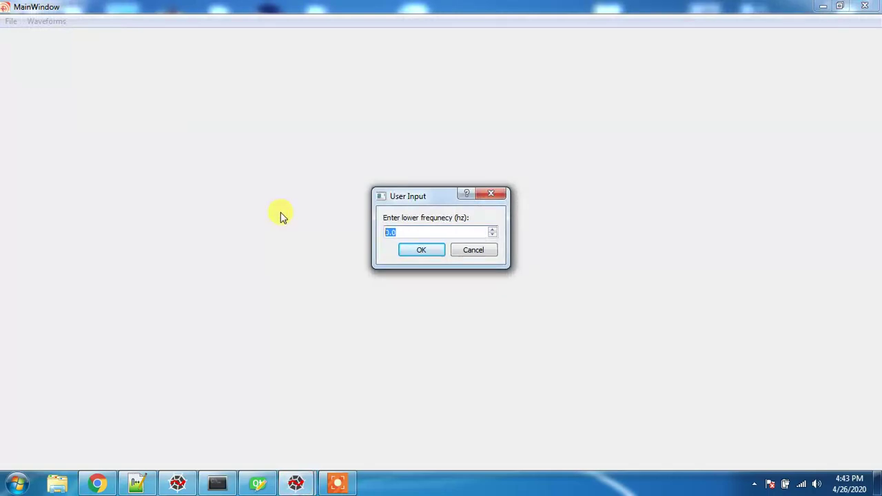
pyautogui.write('1')
pyautogui.click(423, 252)
pyautogui.write('5')
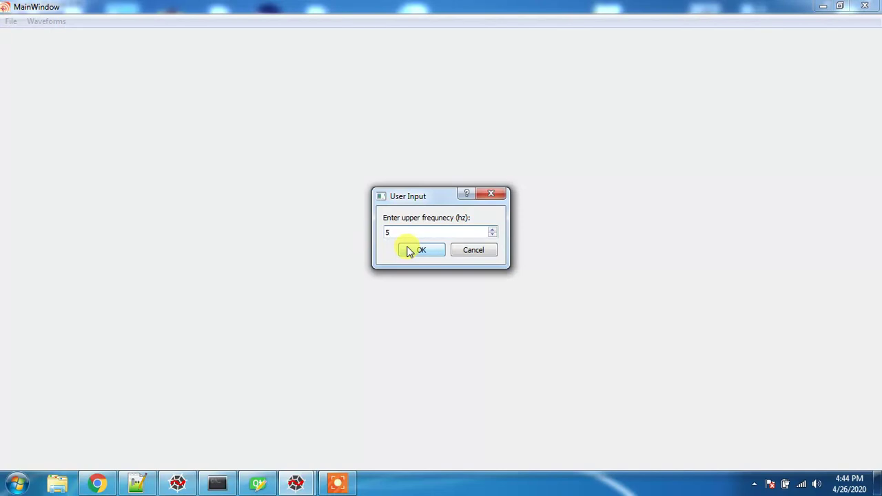
pyautogui.click(408, 251)
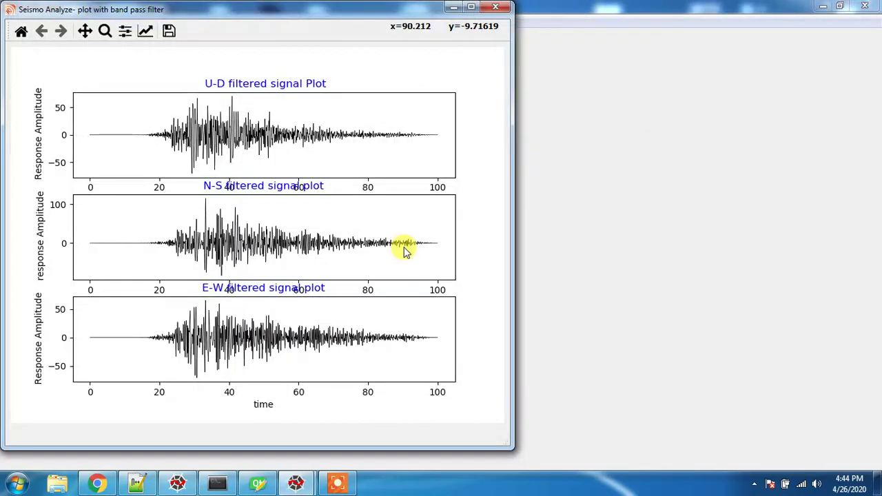
# Zoom in on the early part of the U-D band pass signal between about 18 and 32 s, and close the plot.
pyautogui.click(105, 30)
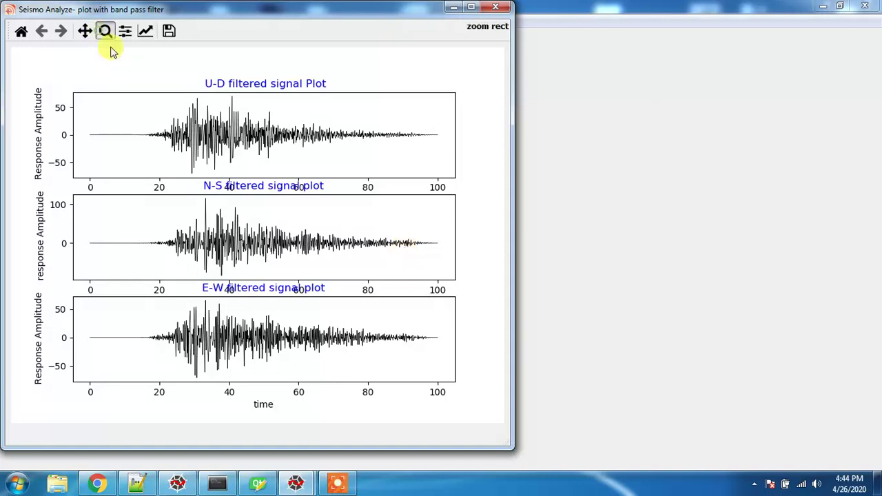
pyautogui.moveTo(154, 116); pyautogui.dragTo(203, 151)
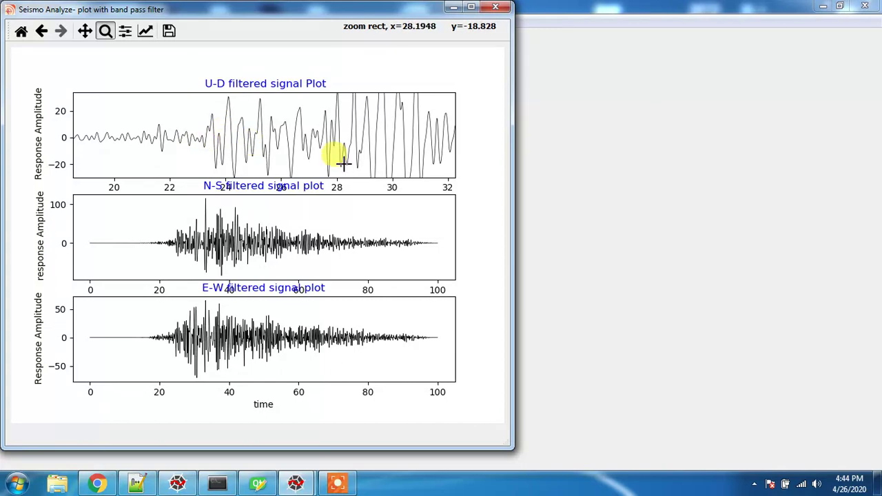
pyautogui.click(495, 7)
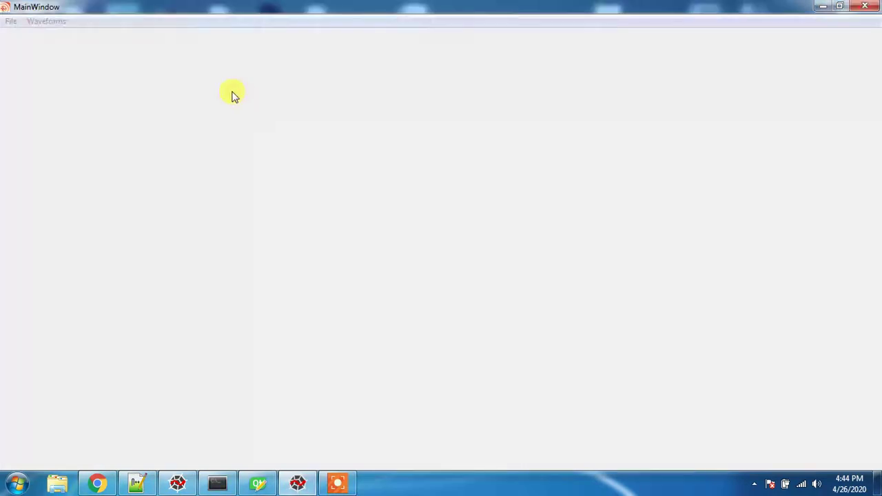
# Apply a Butterworth band stop filter from 1 to 5 Hz to the waveforms, view the filtered signal plots and close them.
pyautogui.click(52, 21)
pyautogui.moveTo(97, 54)
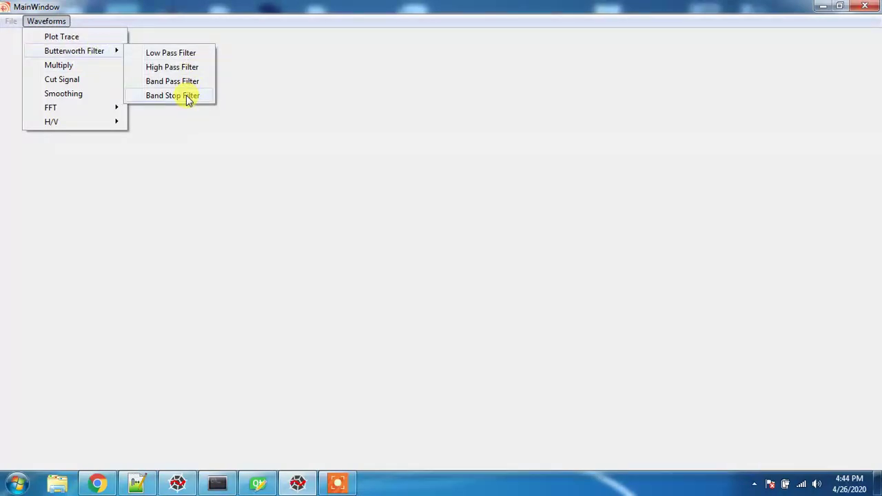
pyautogui.click(188, 97)
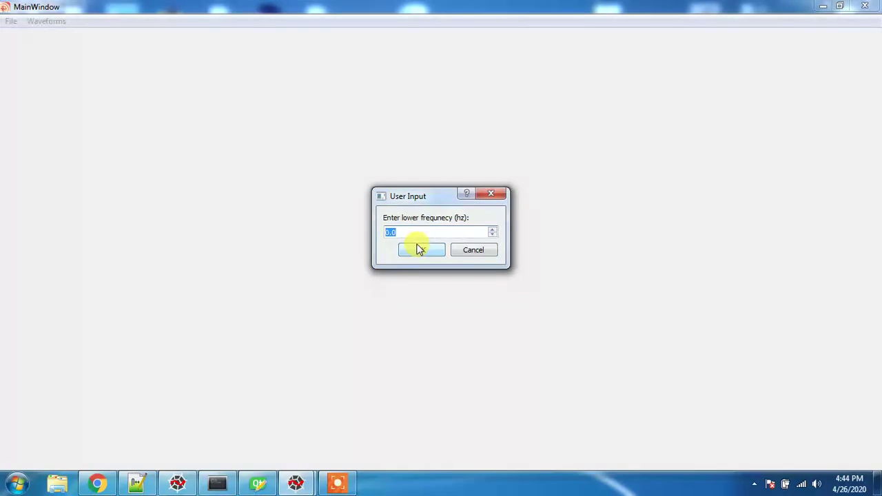
pyautogui.write('1')
pyautogui.click(421, 250)
pyautogui.write('5')
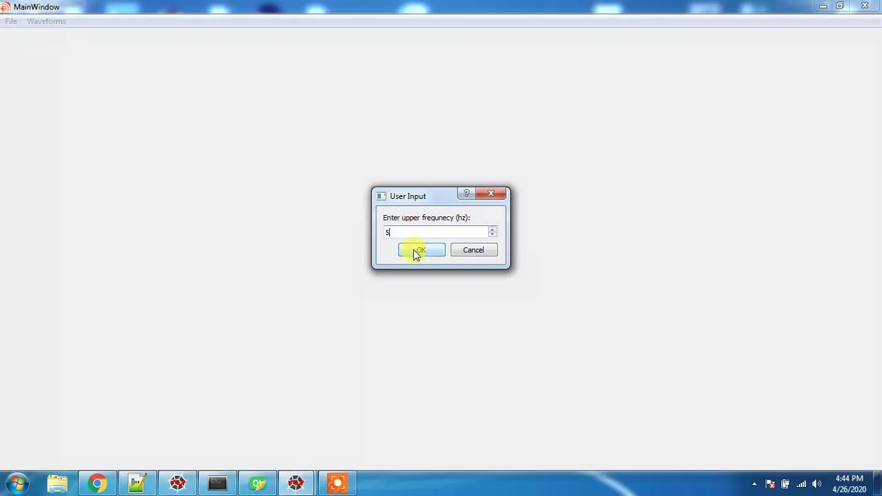
pyautogui.click(416, 252)
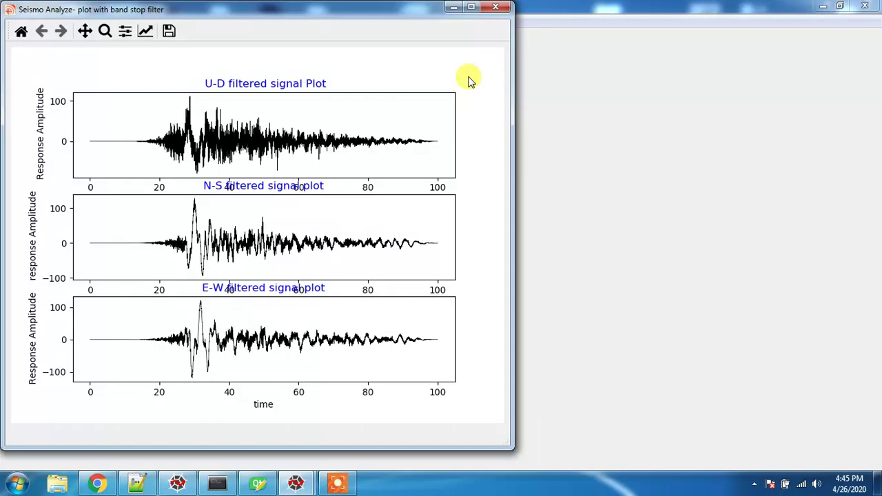
pyautogui.click(495, 6)
# Multiply the waveforms by a factor of 0.1, view the resulting signal plots and close them.
pyautogui.click(60, 21)
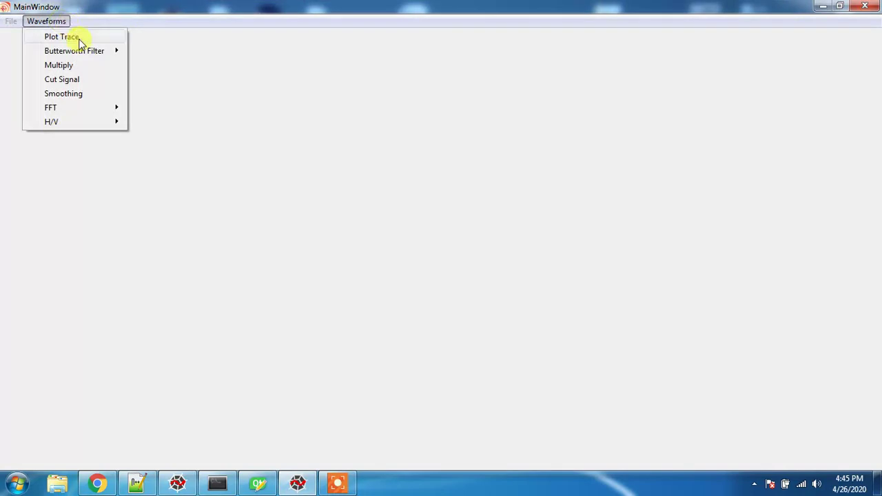
pyautogui.moveTo(93, 57)
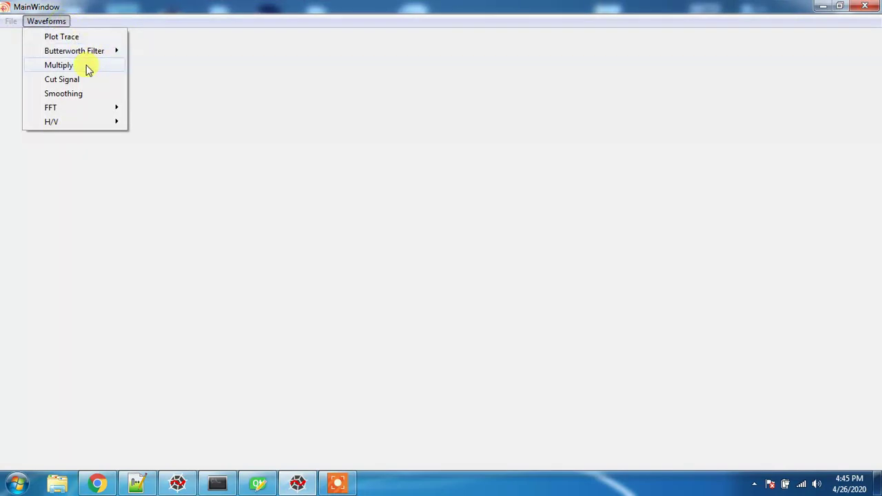
pyautogui.click(85, 64)
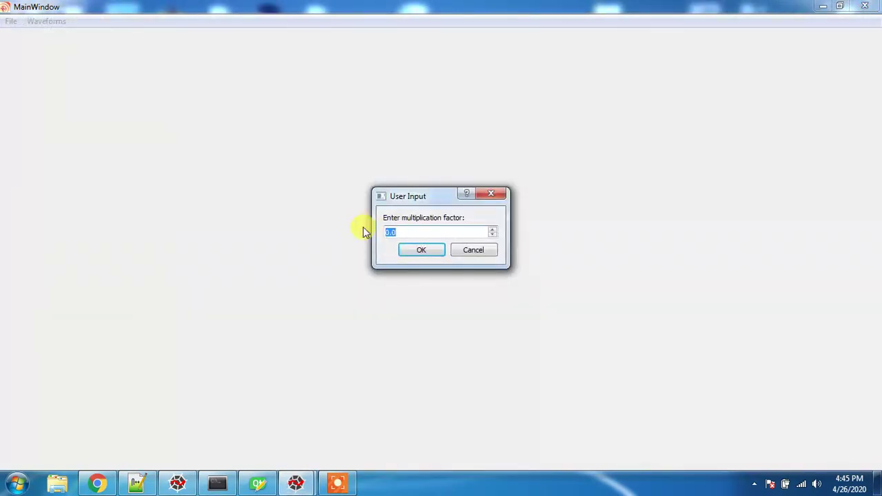
pyautogui.write('0.1')
pyautogui.click(417, 252)
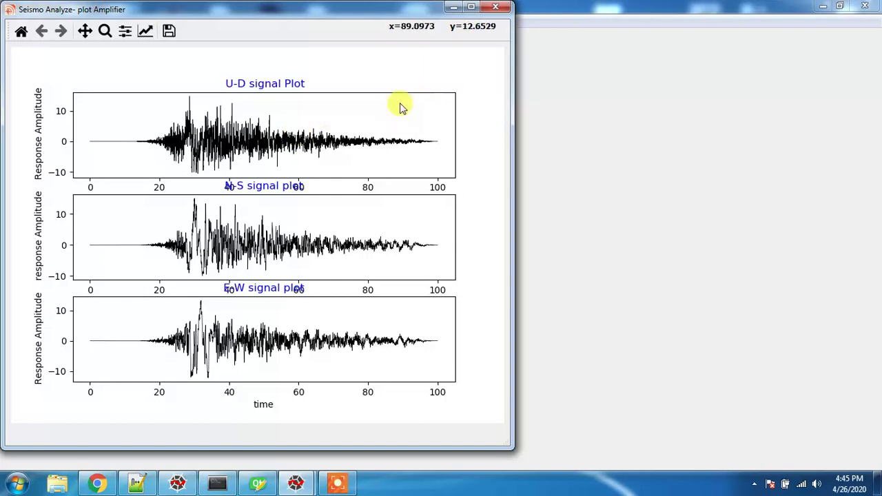
pyautogui.click(498, 9)
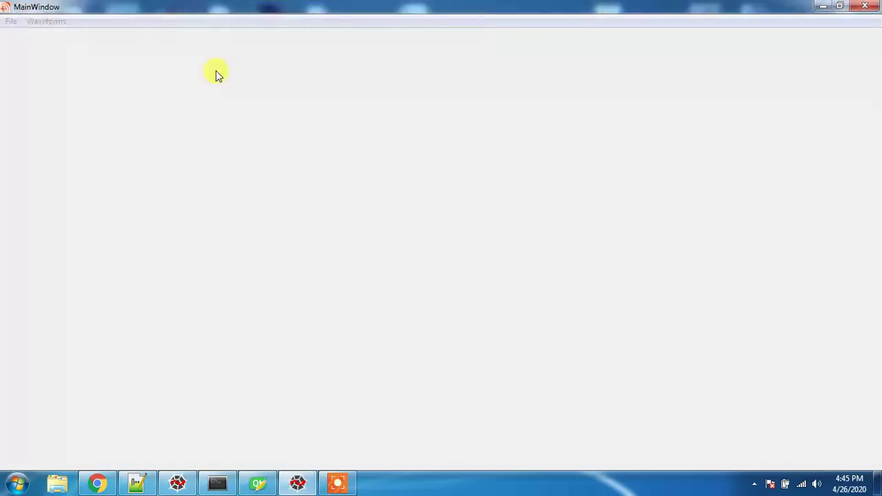
# Start cutting the signal and set the start time to 2015-04-25T06:11:30.
pyautogui.click(55, 23)
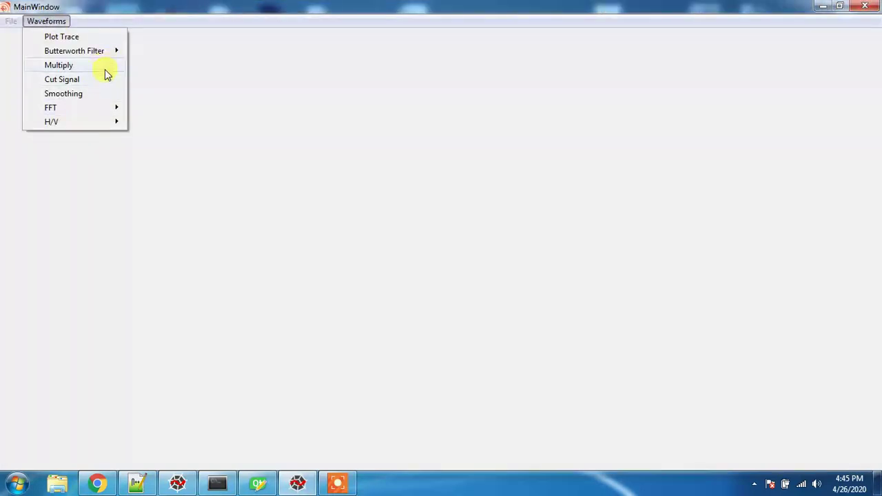
pyautogui.click(104, 85)
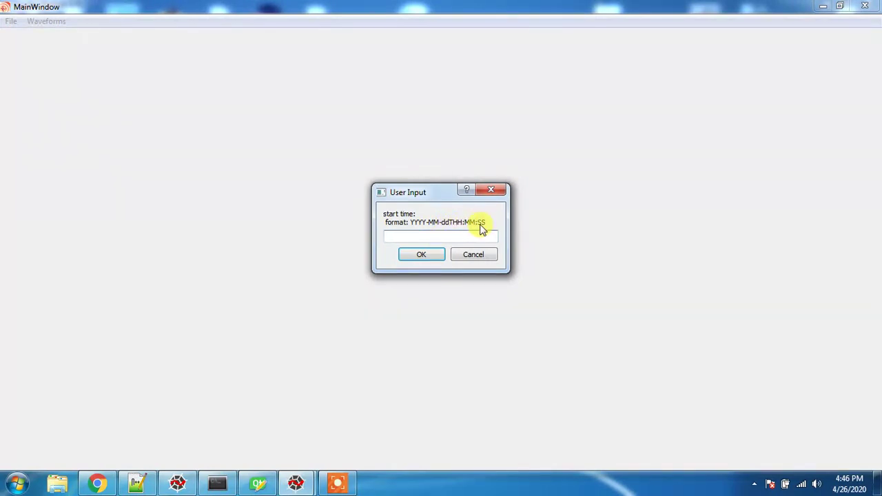
pyautogui.write('2015')
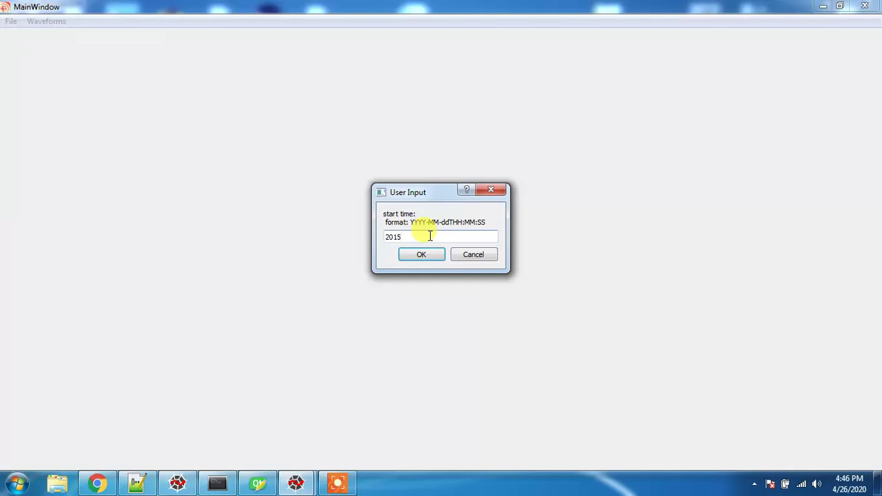
pyautogui.write('-04')
pyautogui.write('-25')
pyautogui.write('T')
pyautogui.write('00')
pyautogui.write(':11:')
pyautogui.write('30')
pyautogui.write('.')
pyautogui.write('0000')
pyautogui.press('BackSpace')
pyautogui.press('BackSpace')
pyautogui.press('BackSpace')
pyautogui.press('BackSpace')
pyautogui.press('BackSpace')
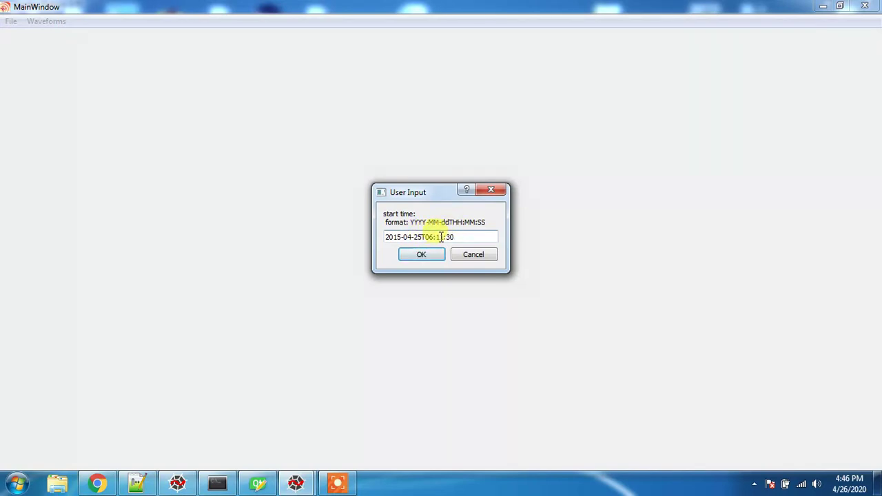
pyautogui.click(429, 255)
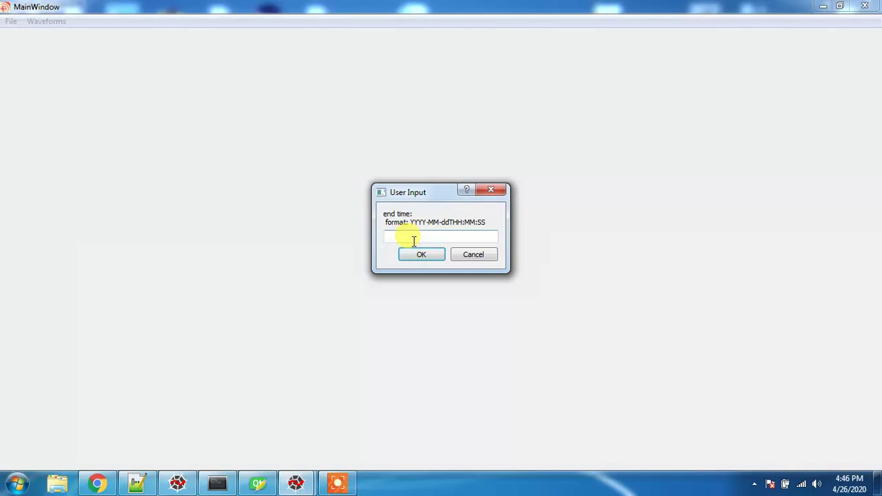
# Set the end time of the signal cut to 2015-04-25T06:12:00.
pyautogui.write('2015-04')
pyautogui.write('-25T06:12:00')
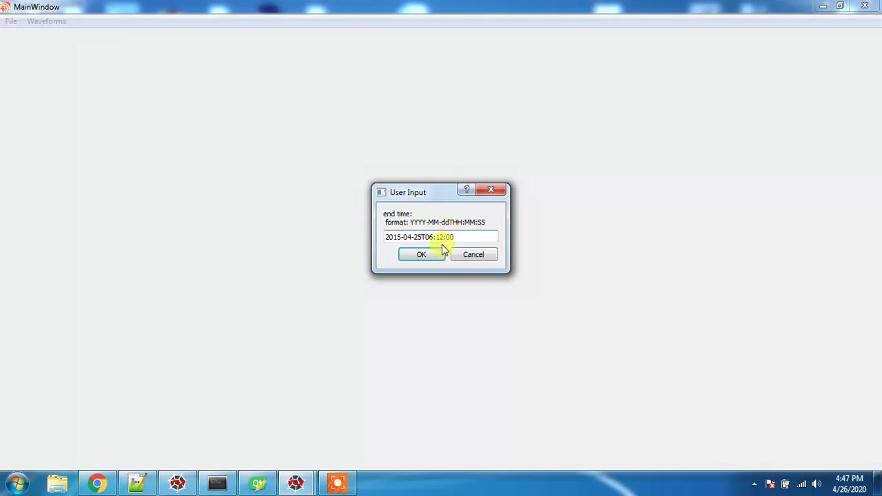
pyautogui.click(432, 255)
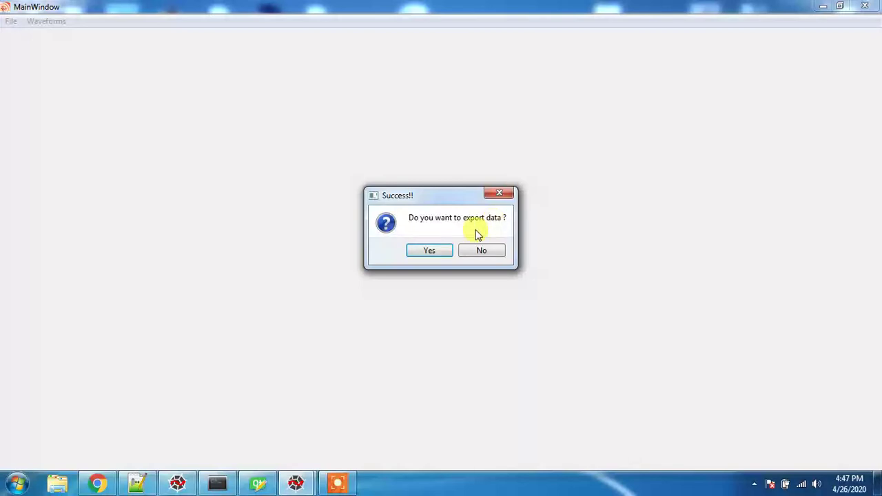
# Choose to export the cut data, and create and open a new Desktop folder named exported as the save location.
pyautogui.click(430, 251)
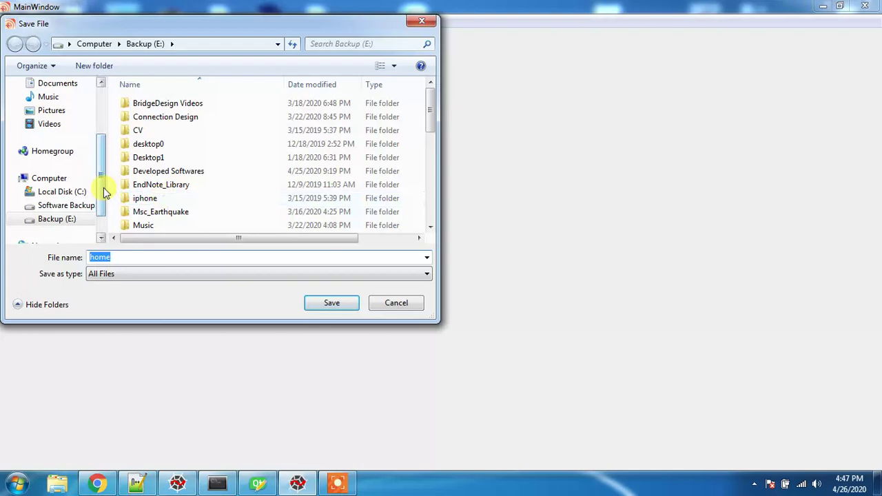
pyautogui.moveTo(102, 187); pyautogui.dragTo(105, 123)
pyautogui.click(42, 105)
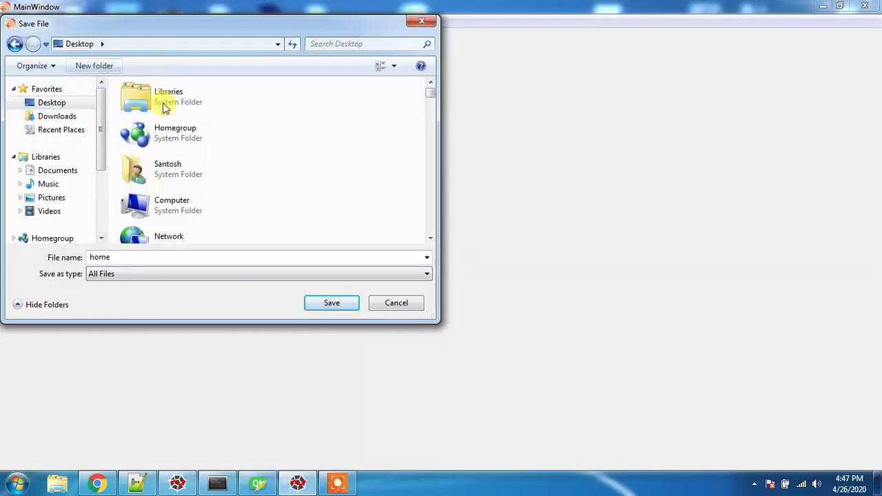
pyautogui.hotkey('ctrl', 'shift', 'n')
pyautogui.write('exported')
pyautogui.doubleClick(205, 225)
# Save the cut signal as test.su in the exported folder, view the sliced signal plots and close them.
pyautogui.doubleClick(193, 253)
pyautogui.write('test')
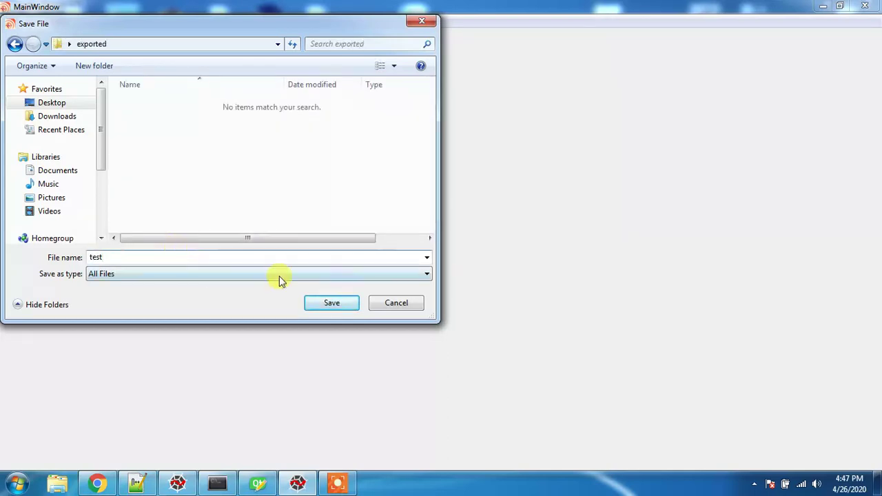
pyautogui.write('.mseed')
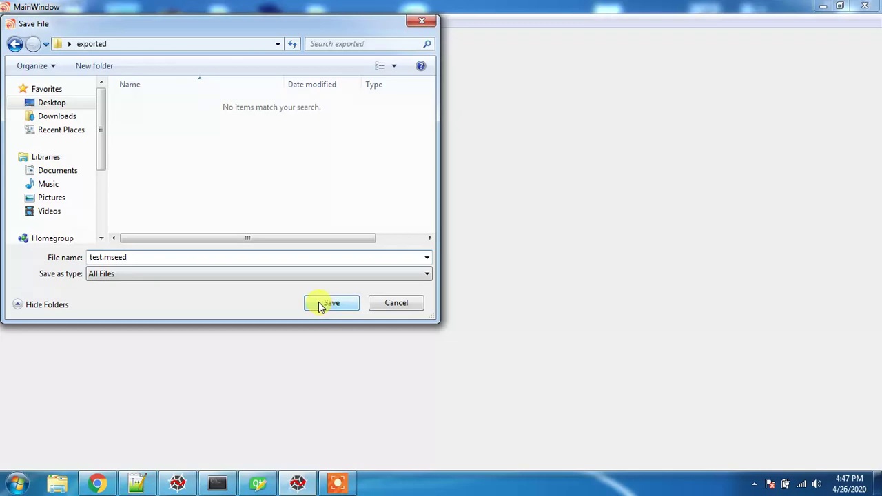
pyautogui.press('BackSpace')
pyautogui.press('BackSpace')
pyautogui.press('BackSpace')
pyautogui.press('BackSpace')
pyautogui.press('BackSpace')
pyautogui.write('su')
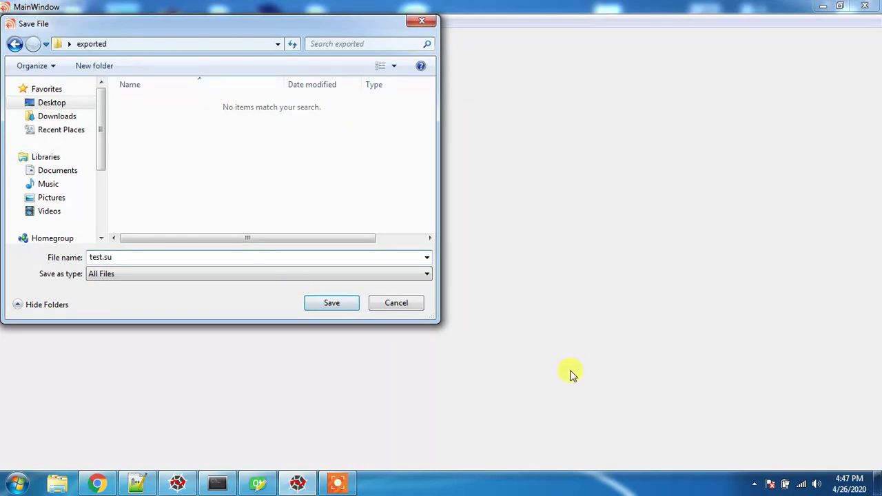
pyautogui.click(335, 306)
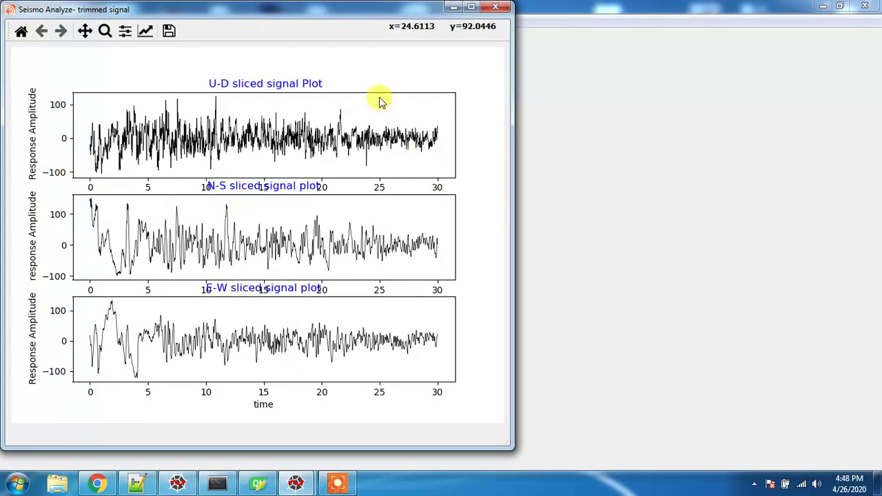
pyautogui.click(495, 6)
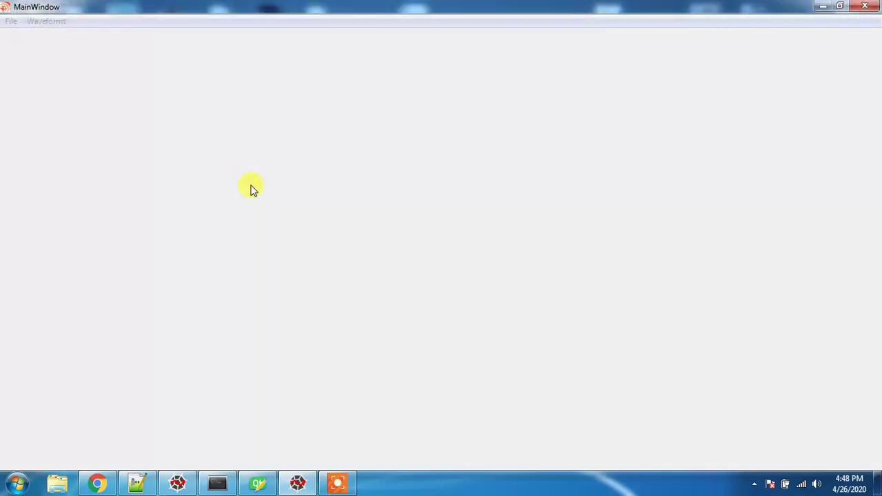
# Minimize the open windows and open the exported folder on the Desktop to check the saved file.
pyautogui.click(823, 6)
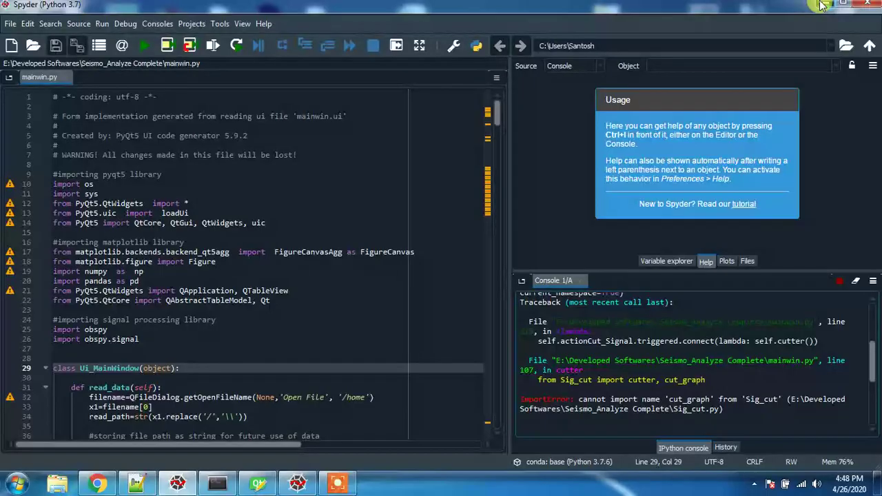
pyautogui.click(824, 6)
pyautogui.click(823, 6)
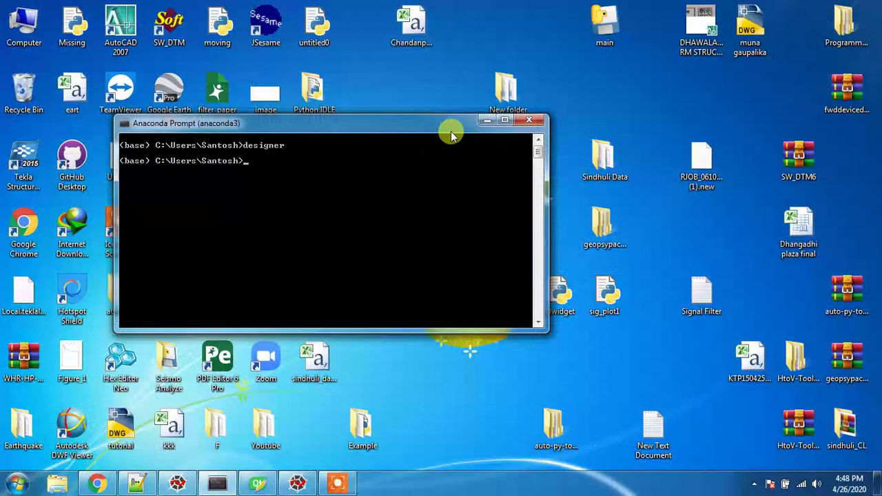
pyautogui.click(485, 122)
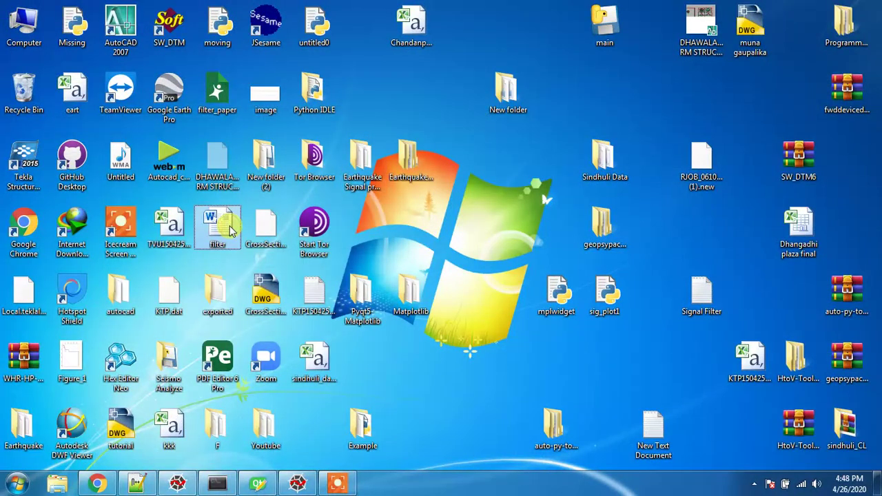
pyautogui.doubleClick(220, 295)
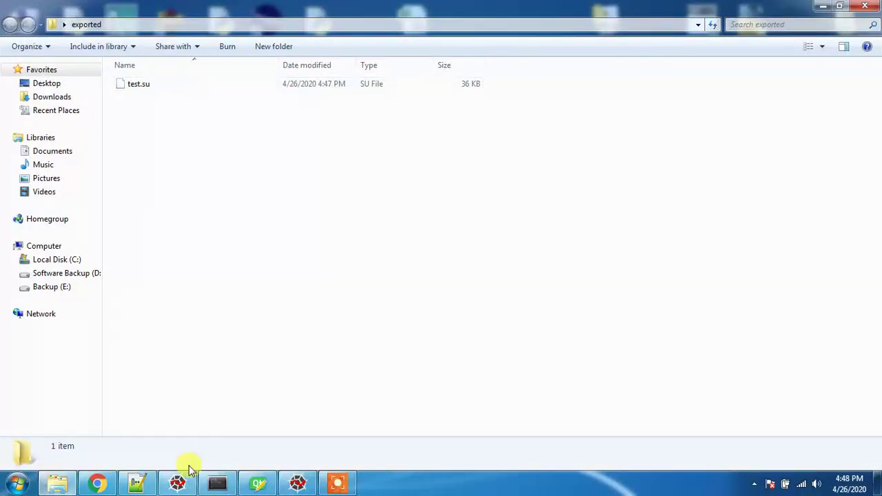
# Close the exported folder window and return to the main window of Seismo Analyze.
pyautogui.moveTo(183, 488)
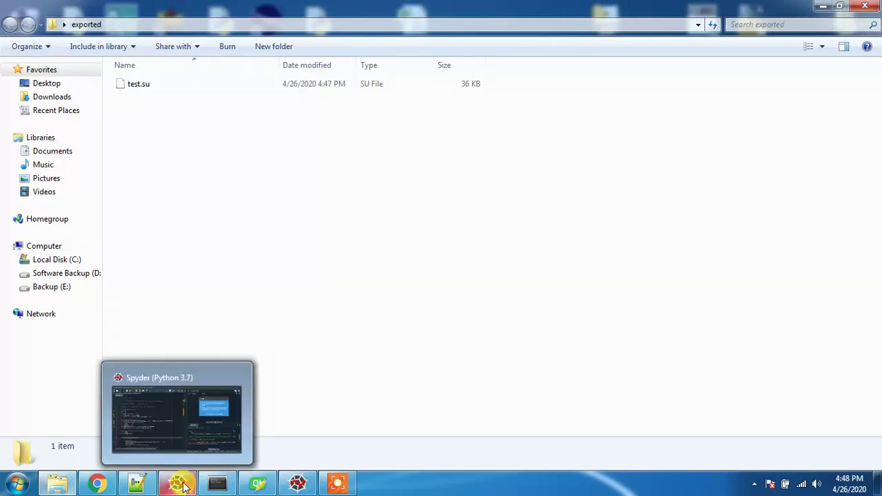
pyautogui.click(177, 440)
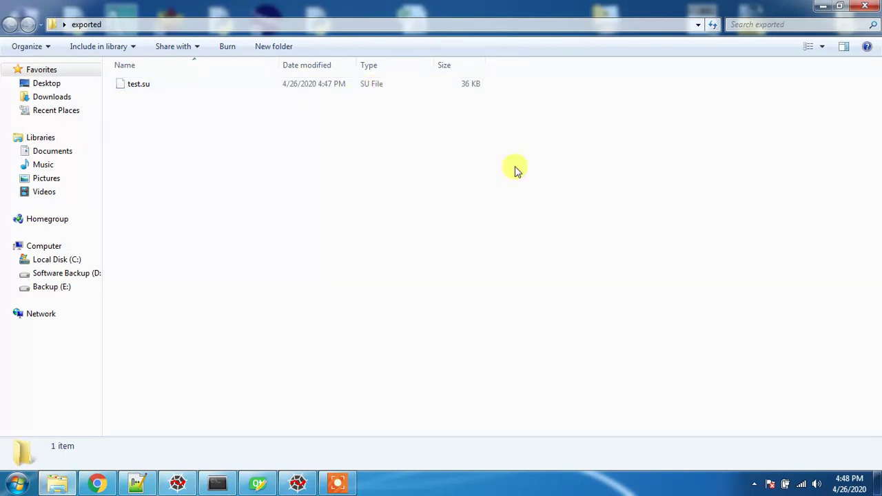
pyautogui.click(865, 6)
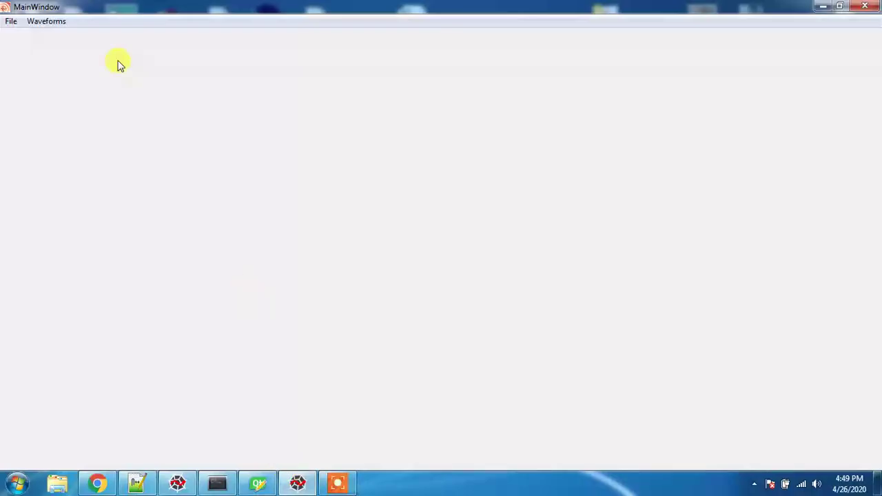
# Plot the FFT of the raw data, view the U-D, N-S and E-W spectra, and close the plot window.
pyautogui.click(53, 23)
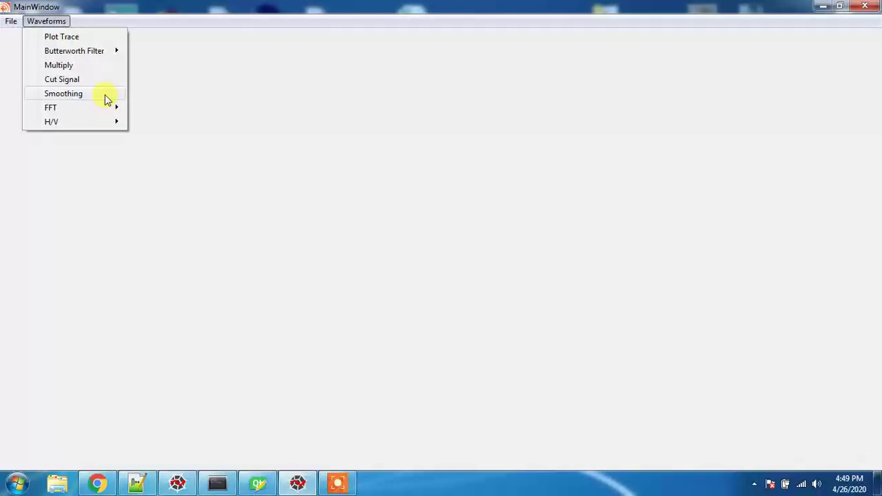
pyautogui.moveTo(110, 110)
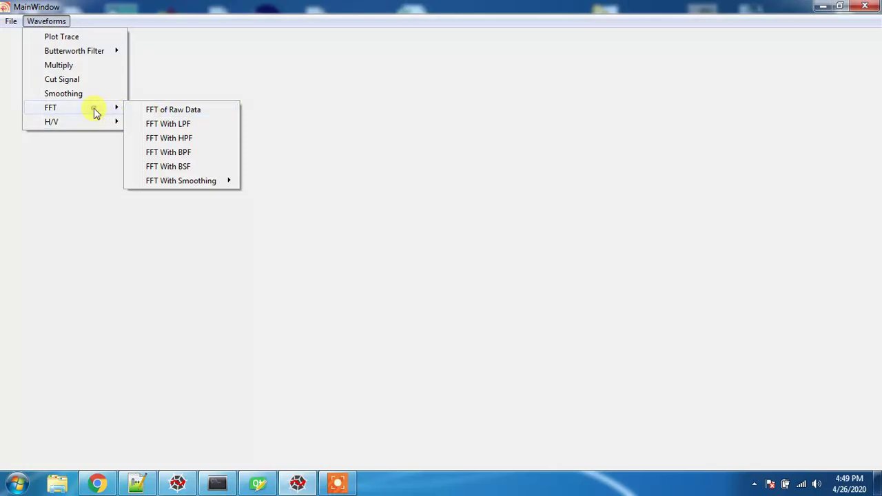
pyautogui.moveTo(69, 122)
pyautogui.click(153, 112)
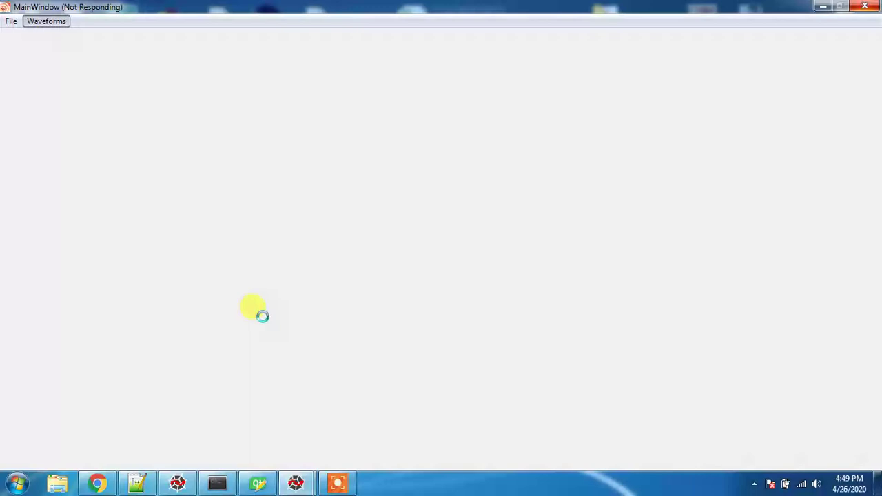
pyautogui.moveTo(319, 487)
pyautogui.click(367, 417)
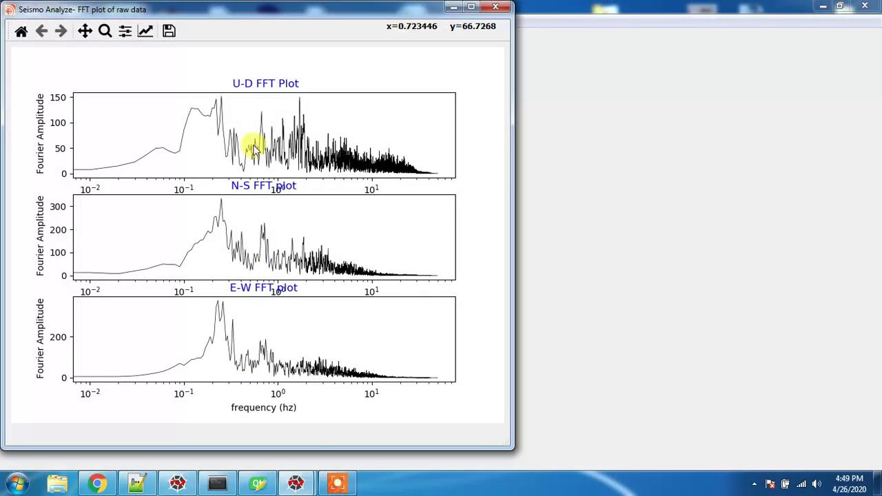
pyautogui.click(494, 11)
# Plot the FFT with a low pass filter at 1 Hz and bring its plot window to the front.
pyautogui.click(60, 22)
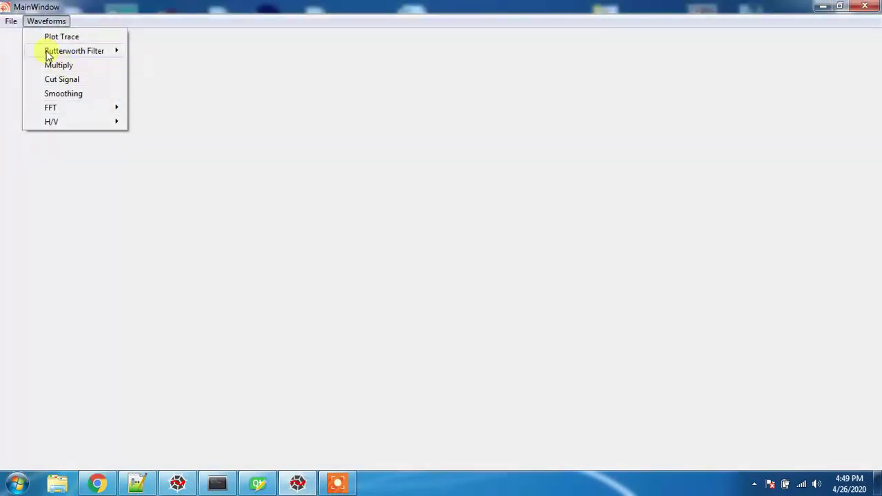
pyautogui.click(11, 20)
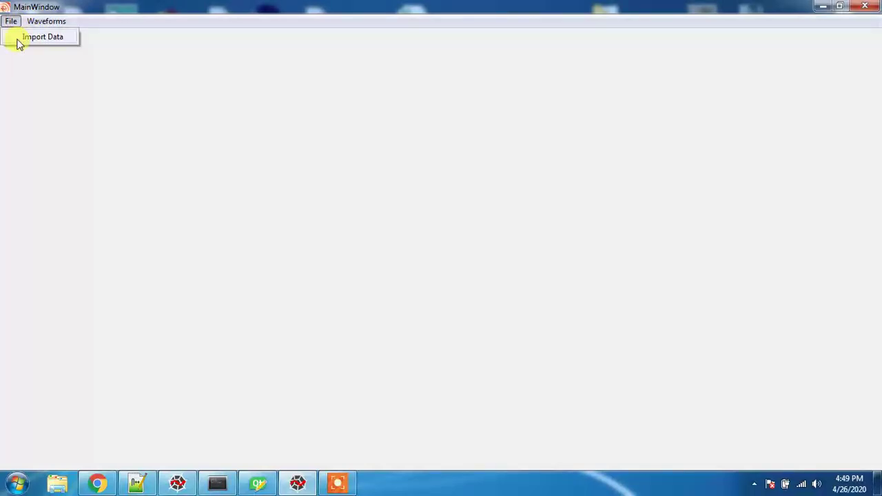
pyautogui.moveTo(47, 21)
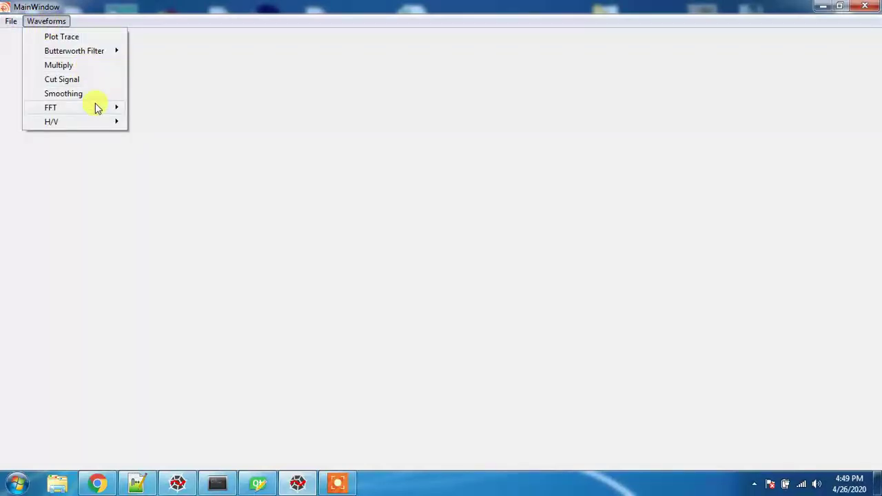
pyautogui.click(48, 23)
pyautogui.click(48, 23)
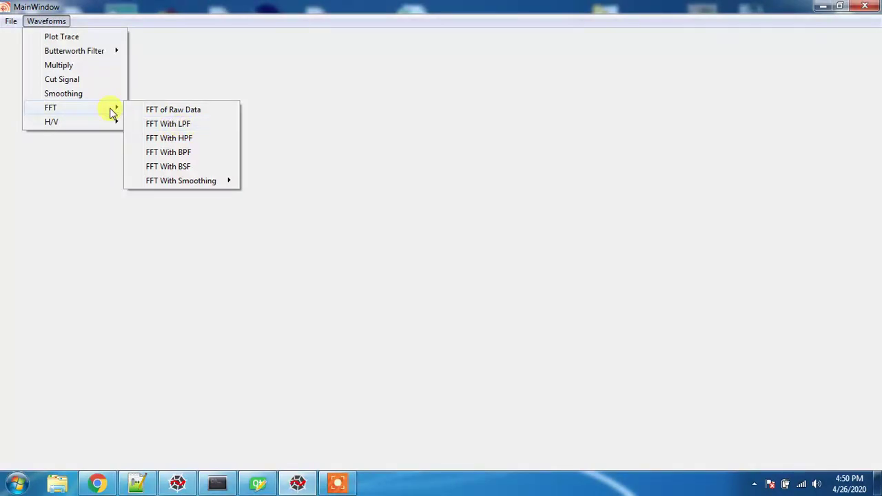
pyautogui.click(186, 129)
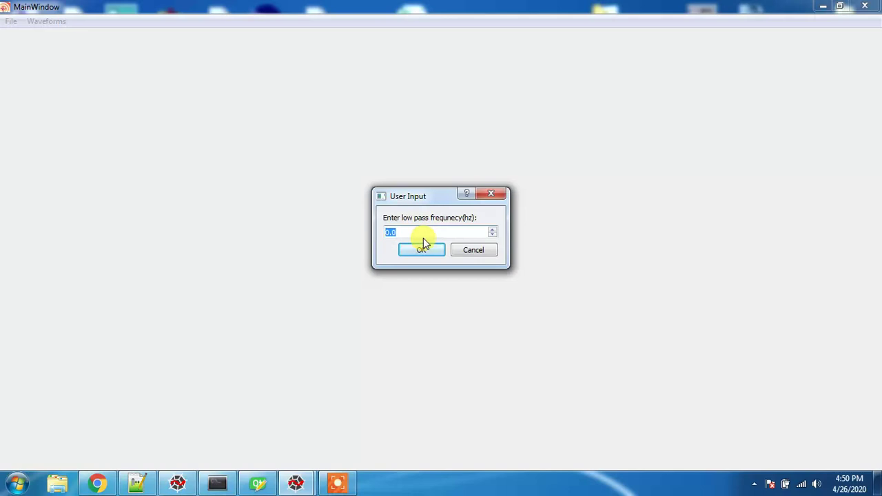
pyautogui.write('1')
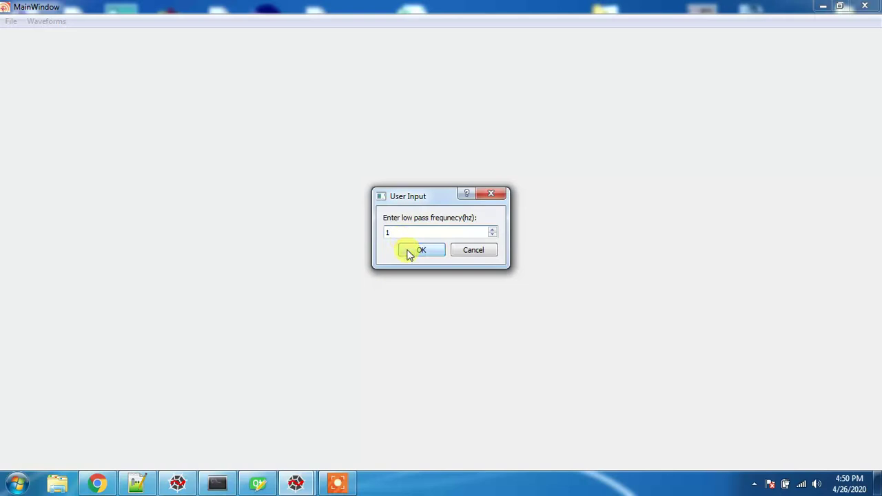
pyautogui.click(409, 254)
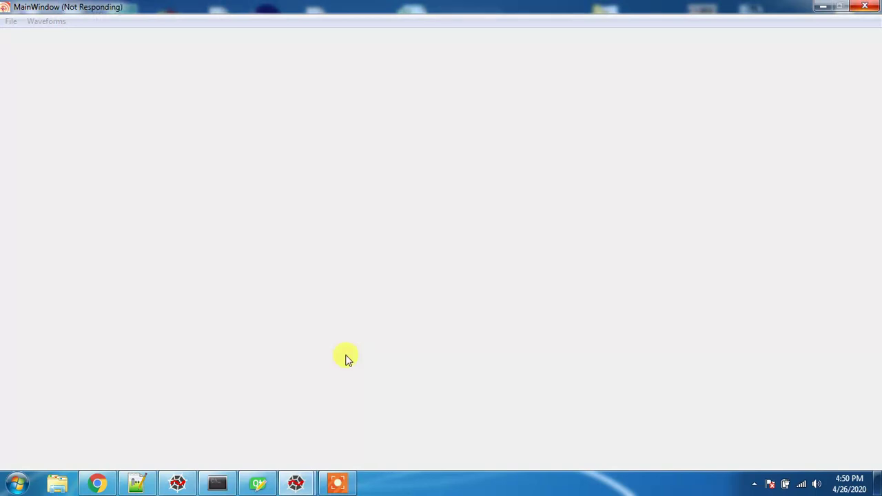
pyautogui.moveTo(296, 481)
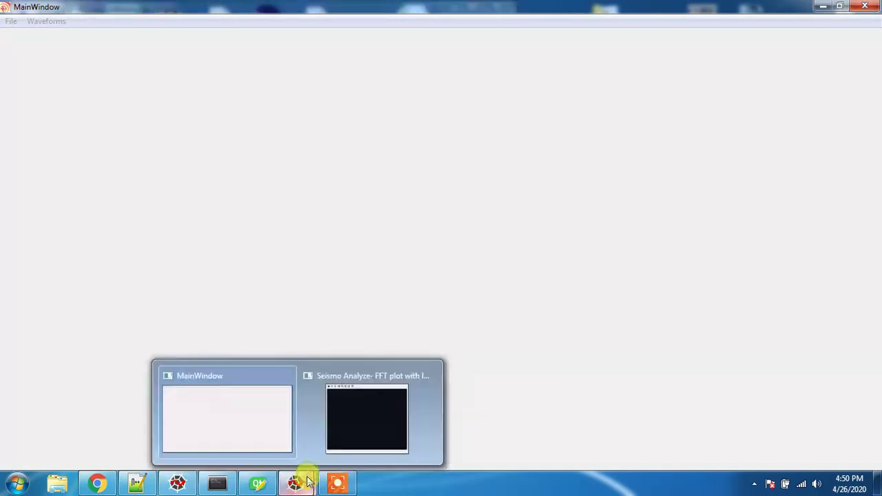
pyautogui.click(341, 417)
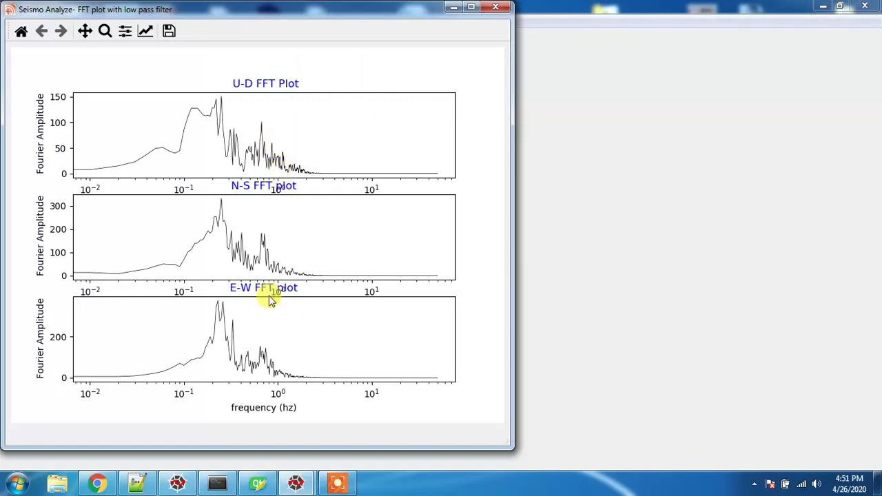
# Apply the tight layout to the low pass FFT subplots and close the figure.
pyautogui.click(125, 31)
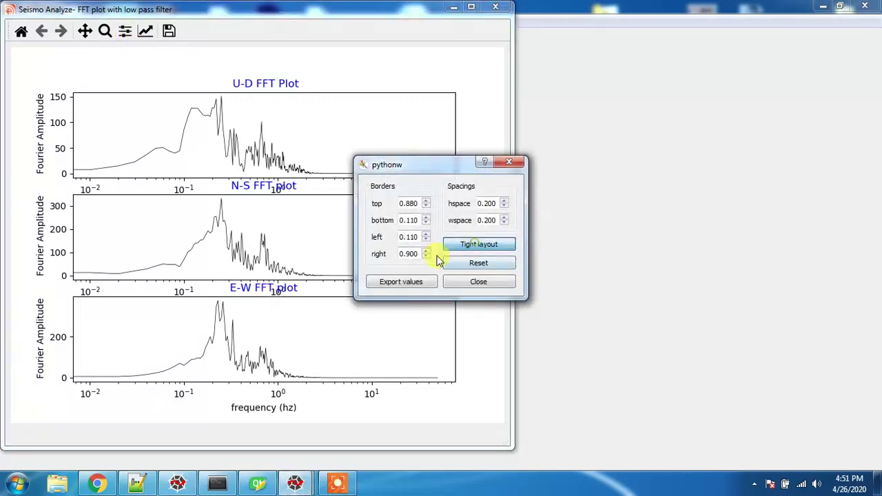
pyautogui.click(479, 244)
pyautogui.click(483, 277)
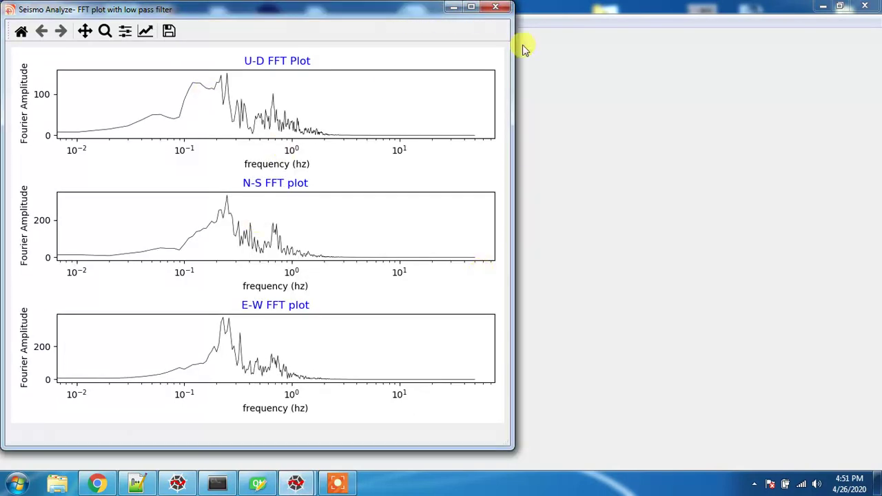
pyautogui.click(504, 10)
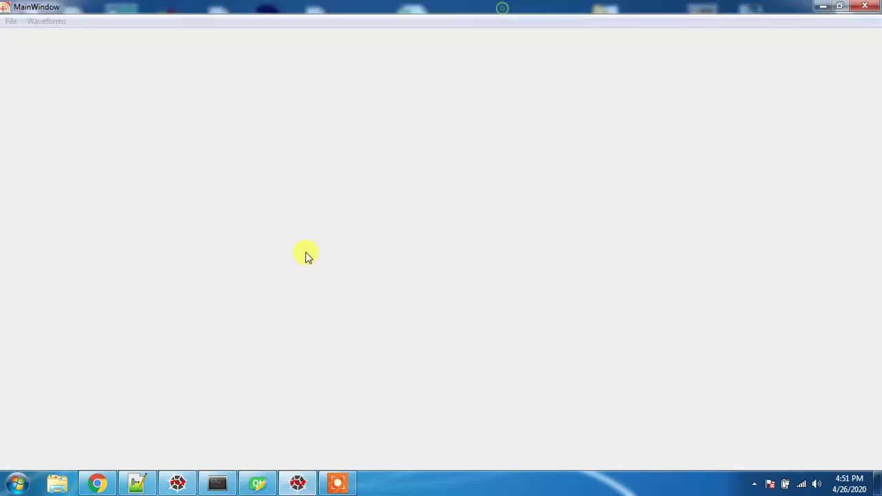
# Plot the FFT with a high pass filter at 5 Hz, view the three spectra and close the plot window.
pyautogui.click(55, 21)
pyautogui.moveTo(92, 110)
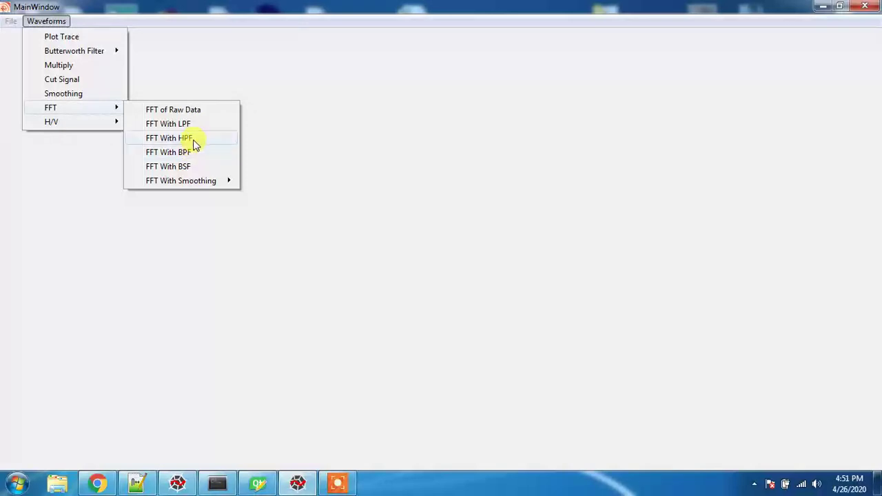
pyautogui.click(194, 142)
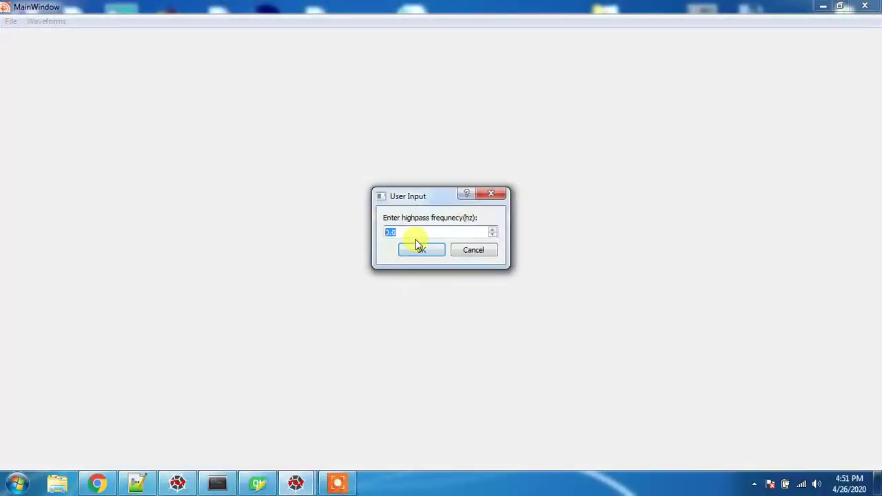
pyautogui.write('5')
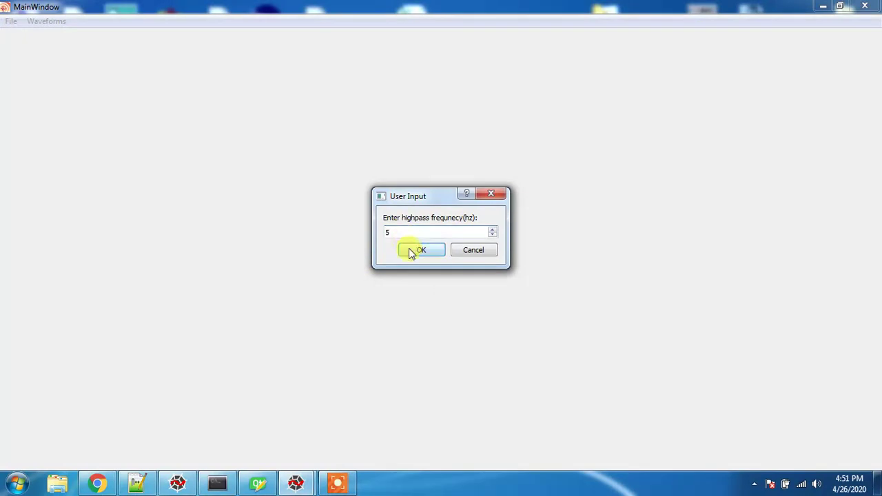
pyautogui.click(411, 253)
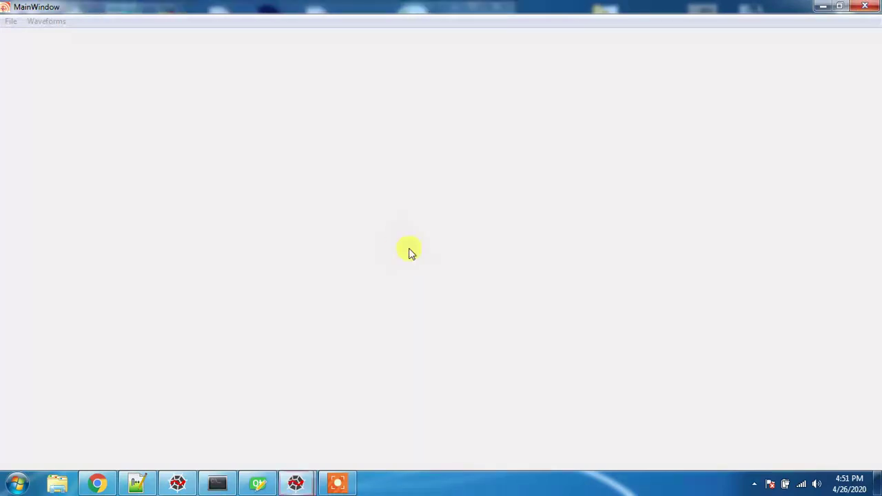
pyautogui.moveTo(294, 484)
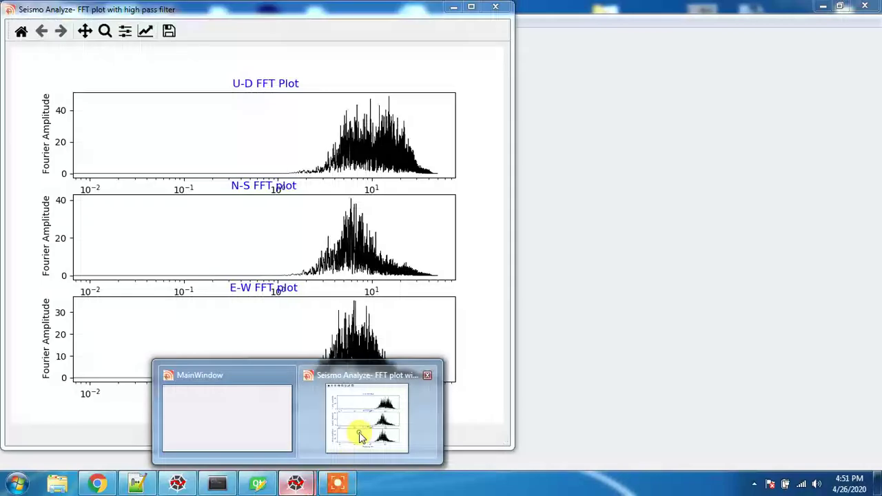
pyautogui.click(356, 429)
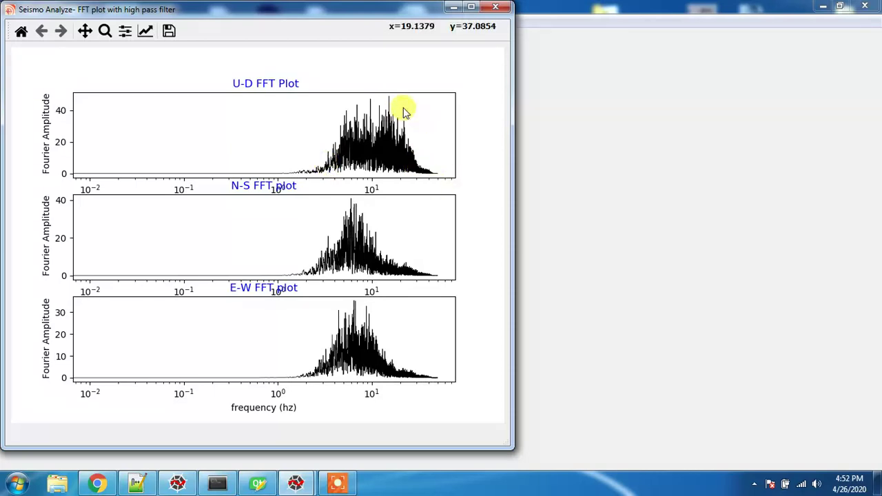
pyautogui.click(497, 6)
# Plot the FFT with a band pass filter from 1 to 5 Hz, view the spectra and close the plot window.
pyautogui.click(52, 22)
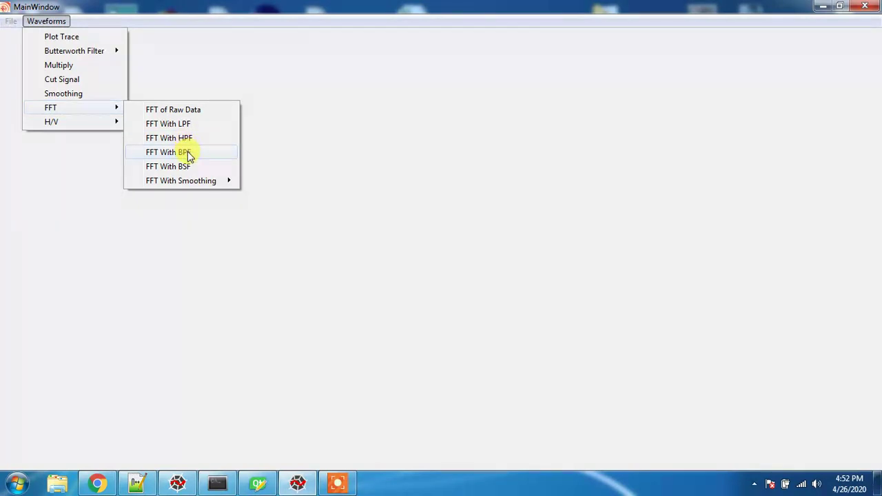
pyautogui.click(190, 156)
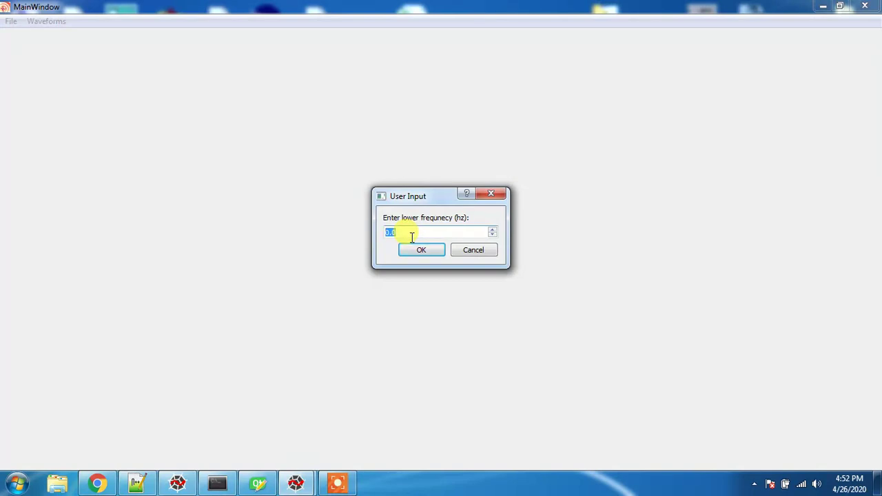
pyautogui.write('1')
pyautogui.click(416, 253)
pyautogui.write('5.0')
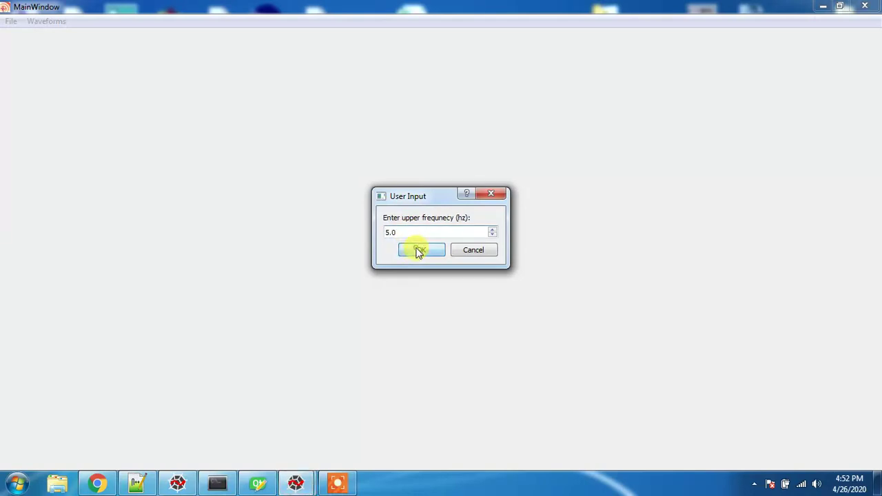
pyautogui.click(418, 252)
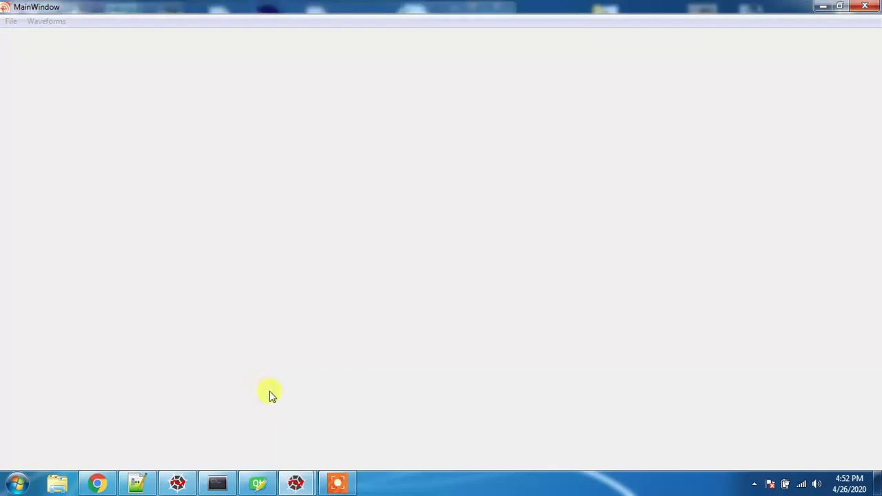
pyautogui.moveTo(295, 484)
pyautogui.click(335, 445)
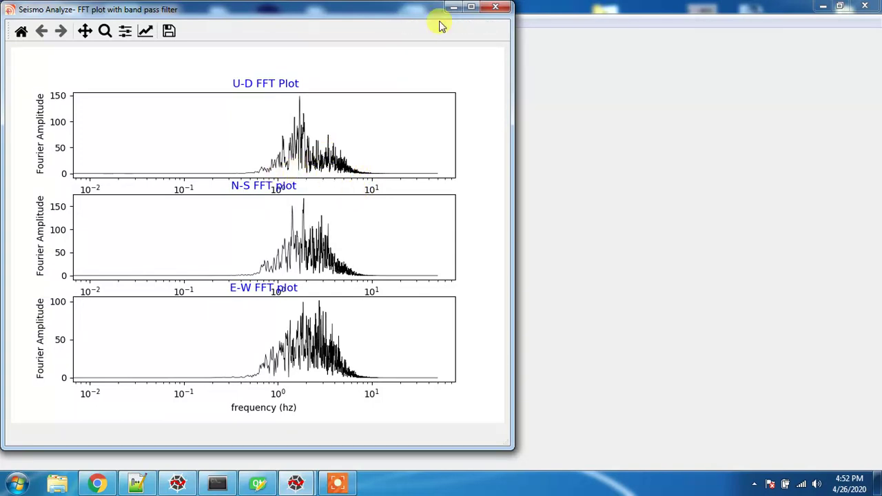
pyautogui.click(499, 10)
# Plot the FFT with a band stop filter from 5 to 10 Hz, view the spectra and close the plot window.
pyautogui.click(60, 22)
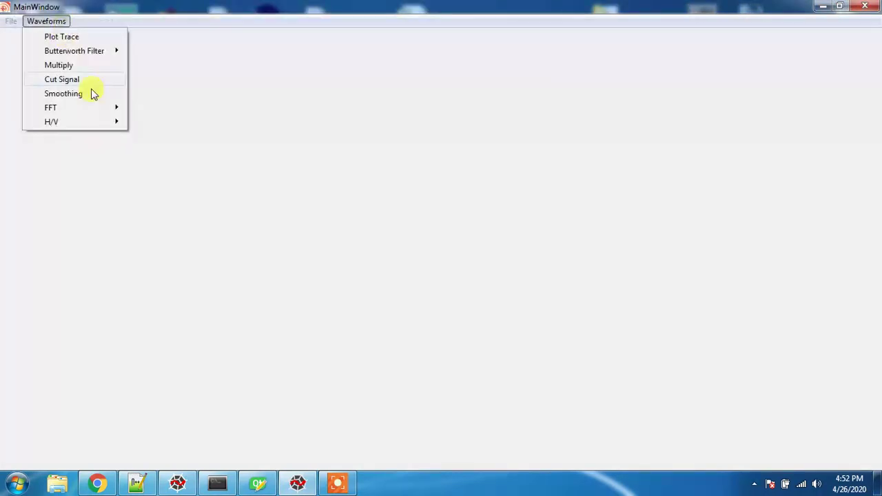
pyautogui.click(99, 108)
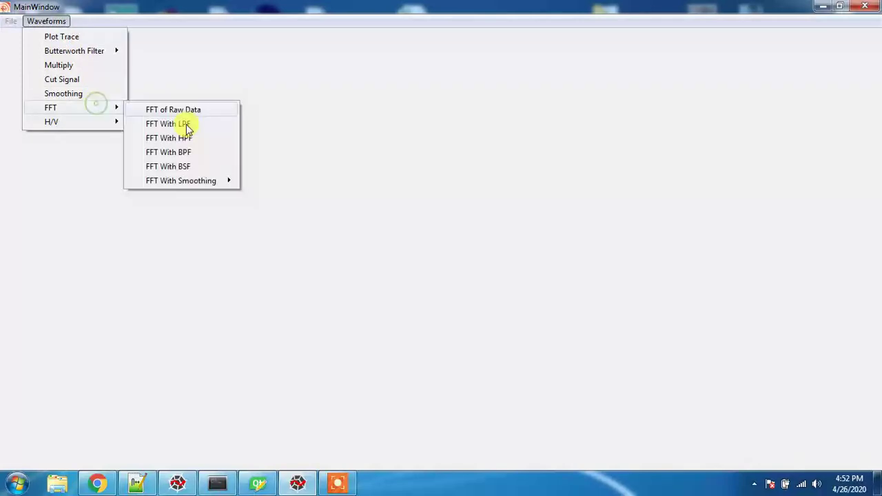
pyautogui.click(200, 170)
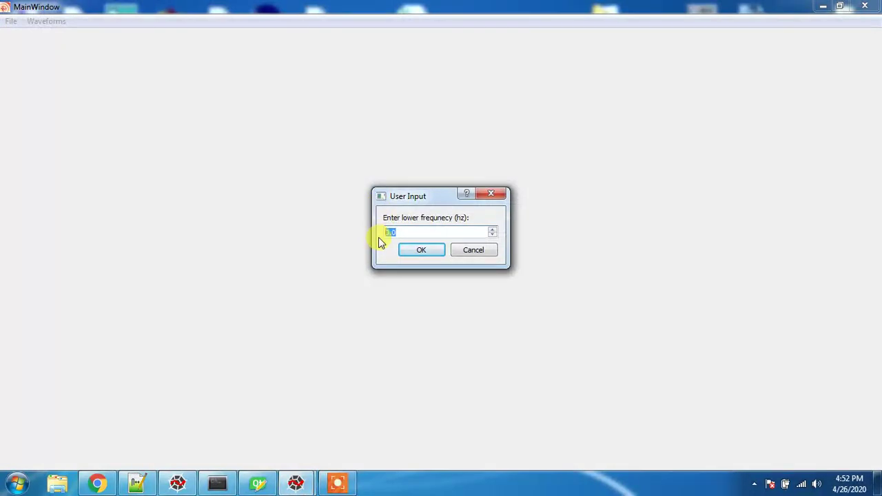
pyautogui.write('5')
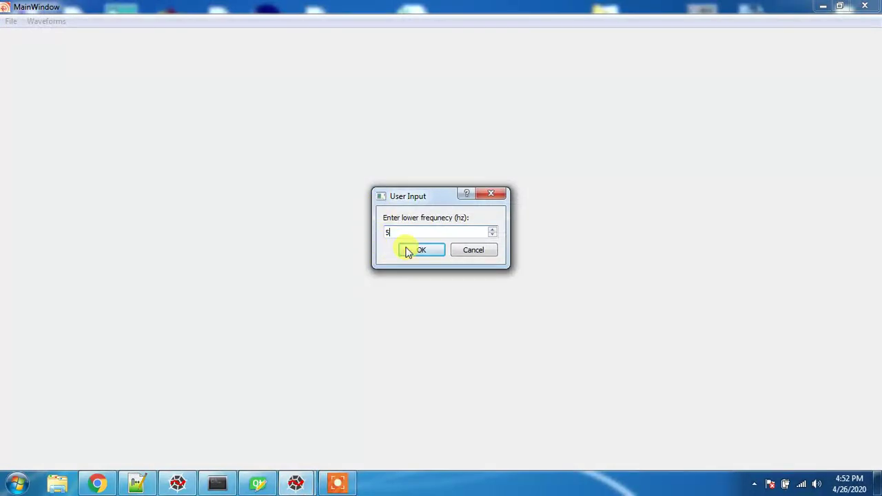
pyautogui.click(418, 252)
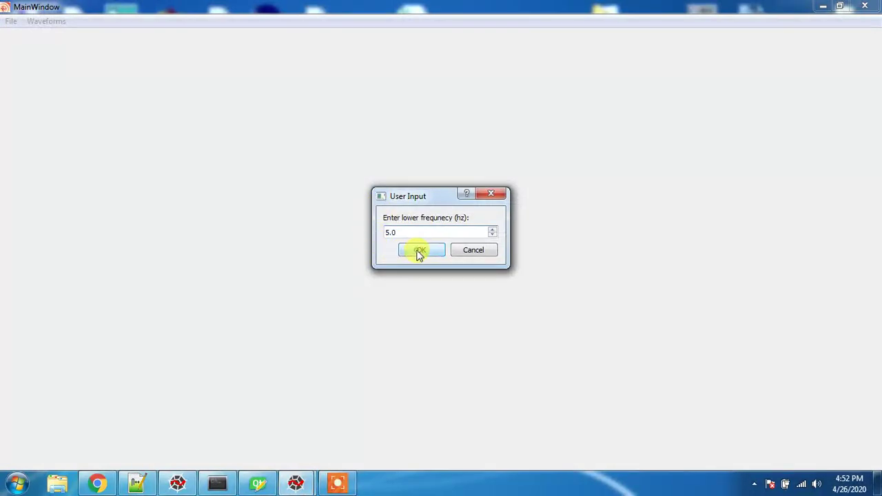
pyautogui.write('10')
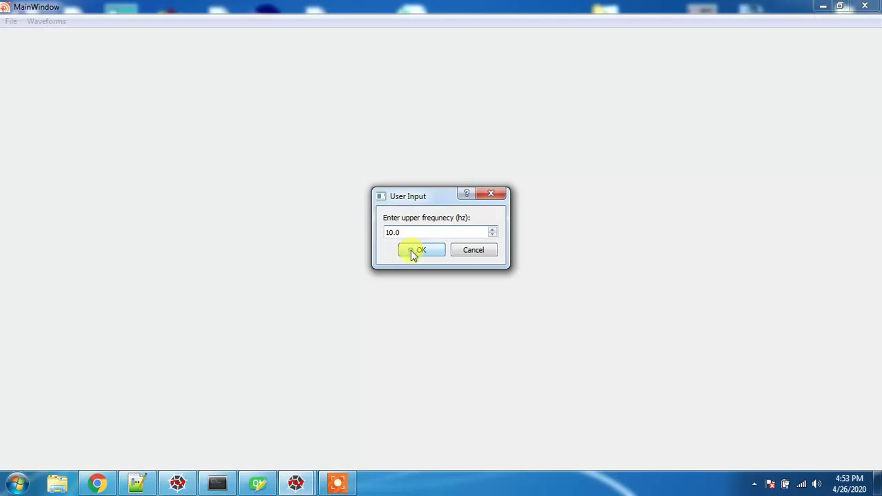
pyautogui.click(414, 253)
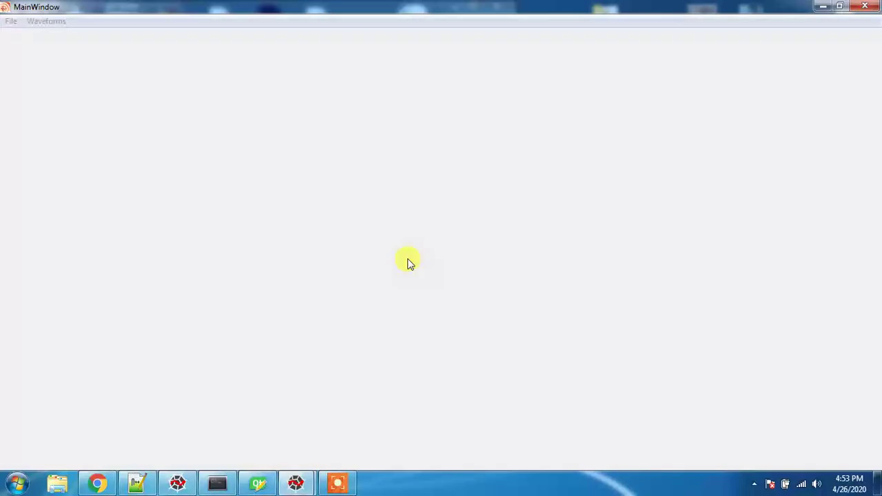
pyautogui.moveTo(296, 482)
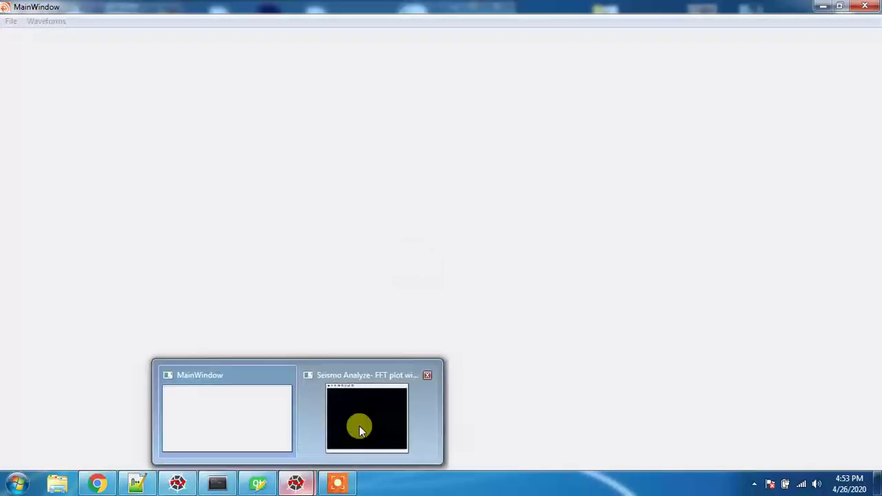
pyautogui.click(359, 426)
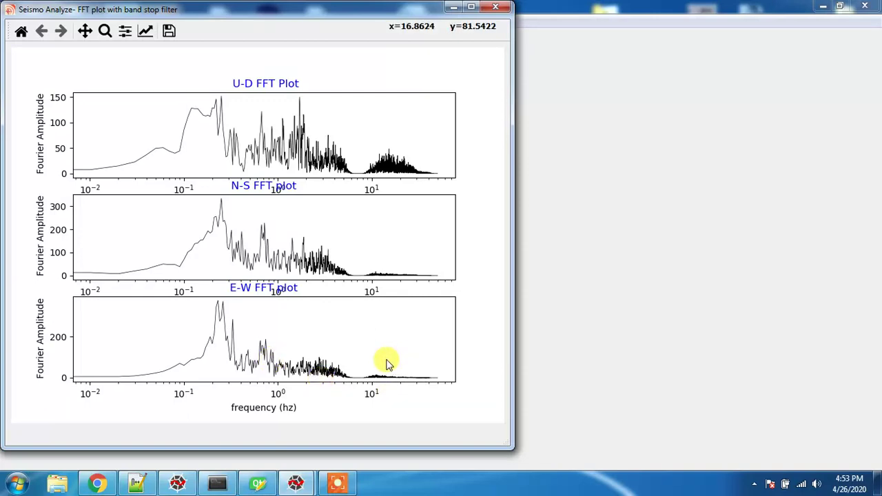
pyautogui.click(496, 8)
# Plot the FFT of the raw data with moving average smoothing, view the three spectra and close the plot window.
pyautogui.click(56, 21)
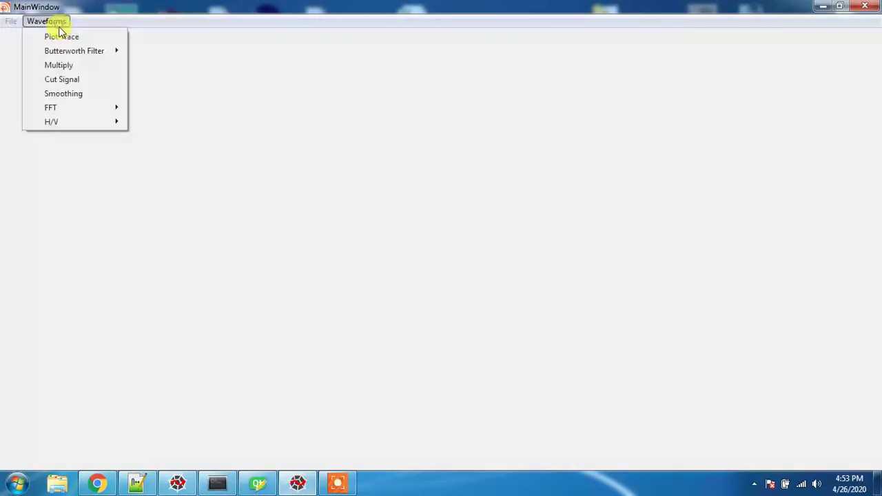
pyautogui.click(100, 108)
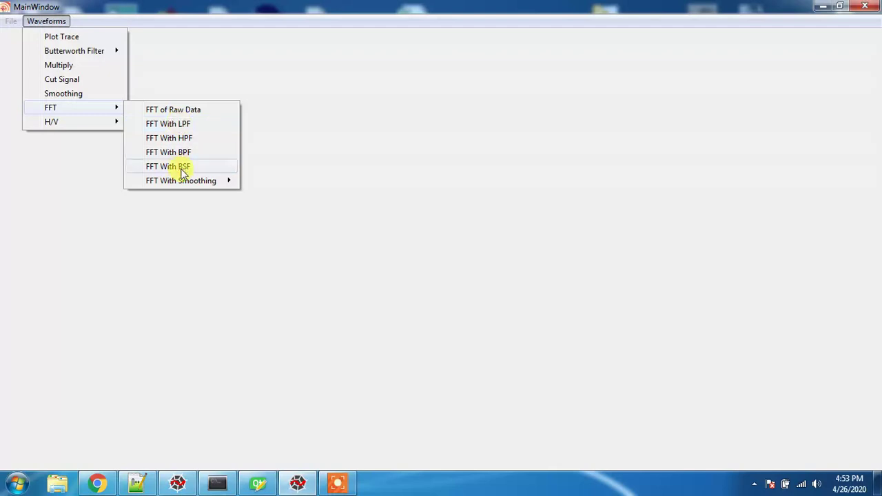
pyautogui.moveTo(207, 181)
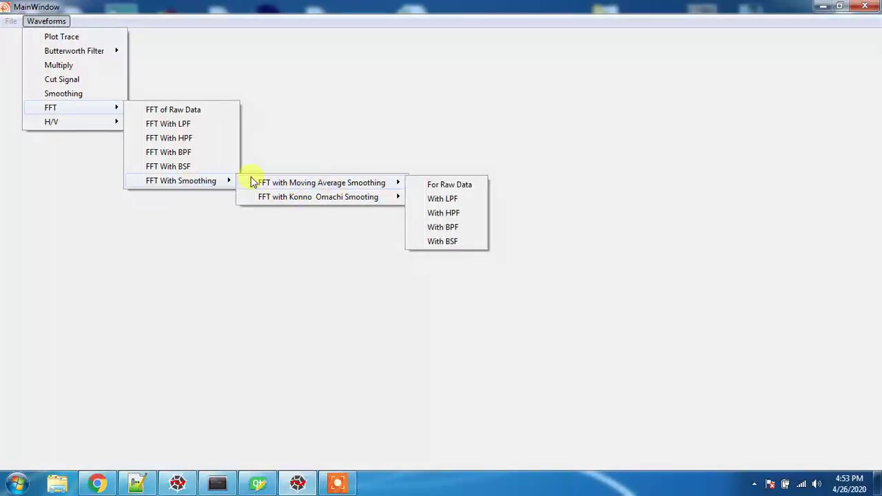
pyautogui.moveTo(338, 183)
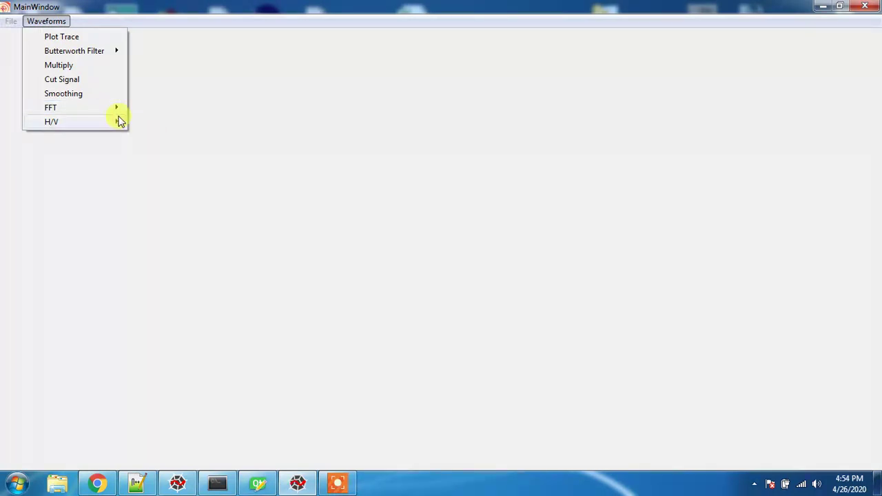
pyautogui.moveTo(116, 111)
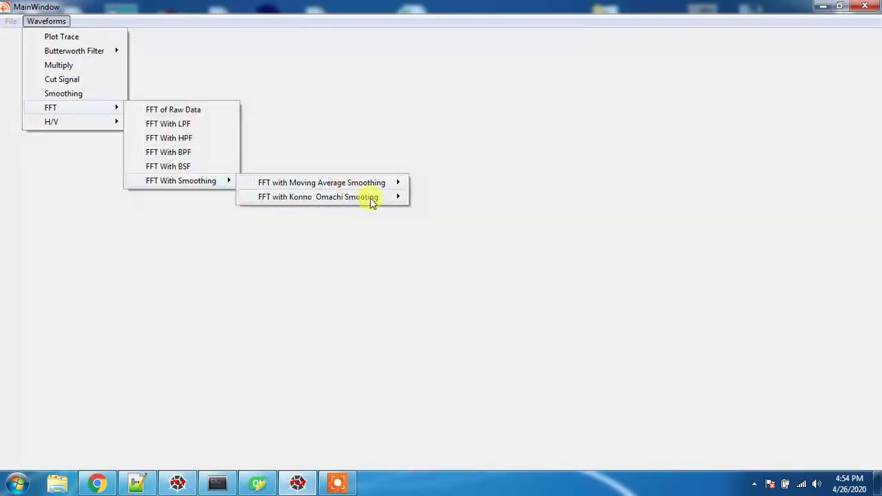
pyautogui.moveTo(380, 187)
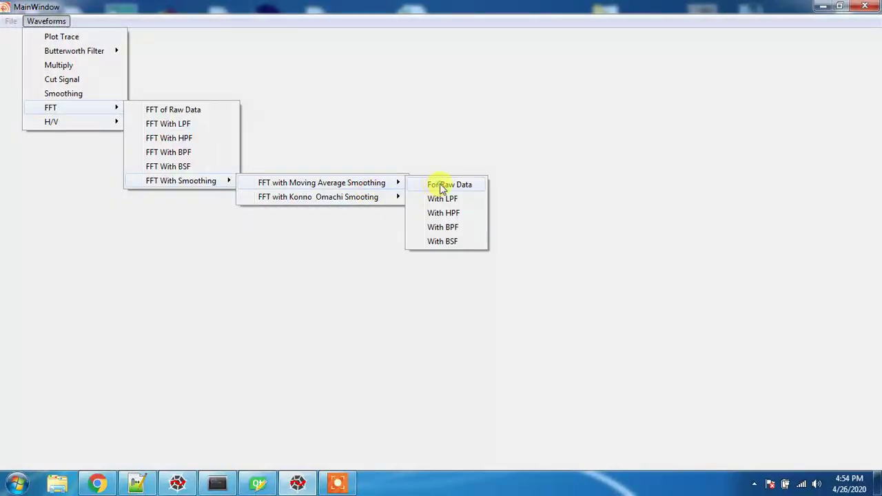
pyautogui.click(439, 184)
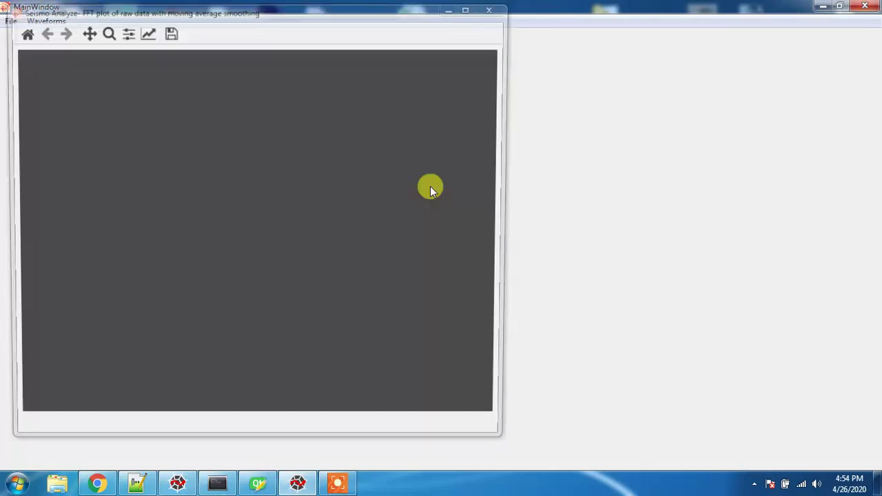
pyautogui.moveTo(297, 483)
pyautogui.click(337, 448)
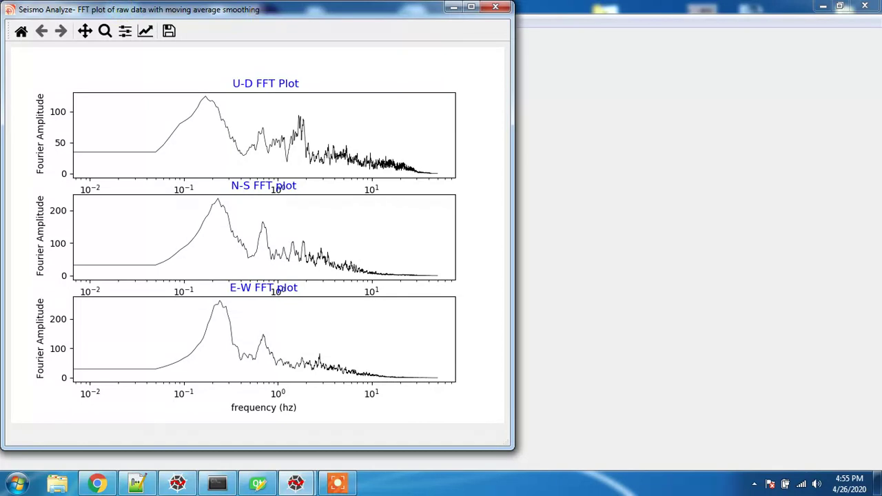
pyautogui.click(502, 9)
# Plot the moving average smoothed FFT with a low pass filter at 1 Hz and bring its plot window to the front.
pyautogui.click(49, 21)
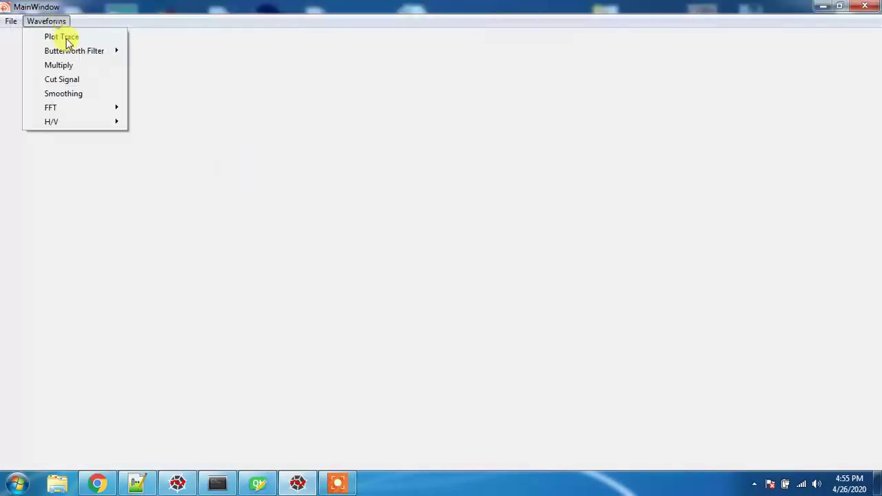
pyautogui.moveTo(114, 110)
pyautogui.moveTo(211, 181)
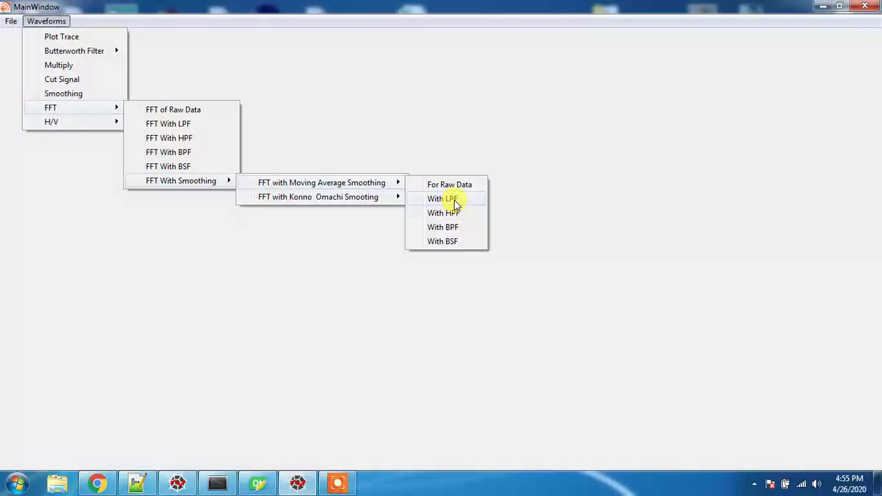
pyautogui.click(454, 200)
pyautogui.write('1')
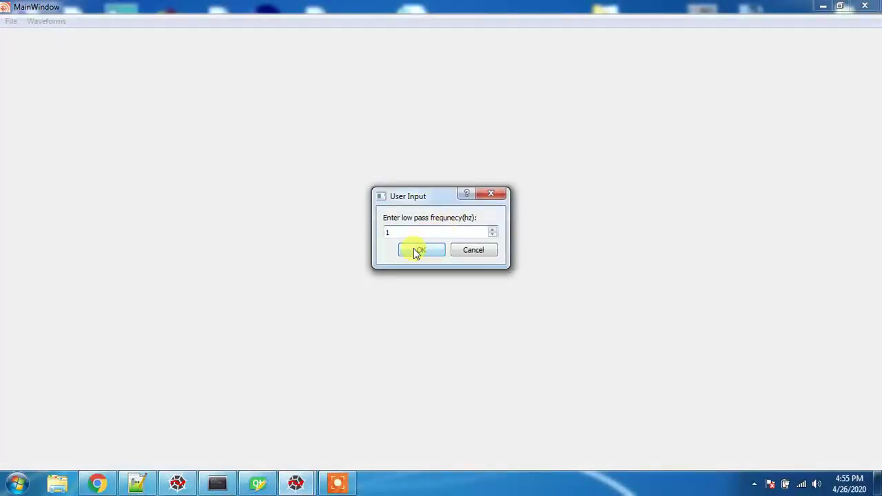
pyautogui.click(415, 251)
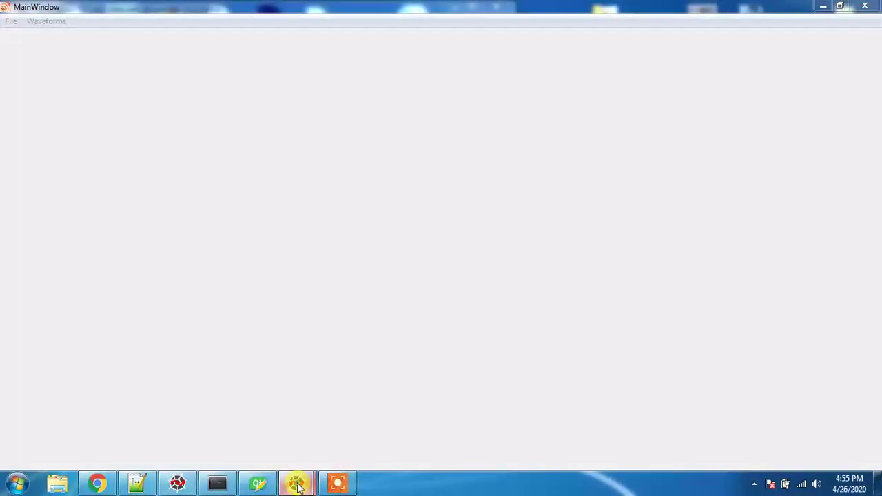
pyautogui.moveTo(295, 483)
pyautogui.click(397, 412)
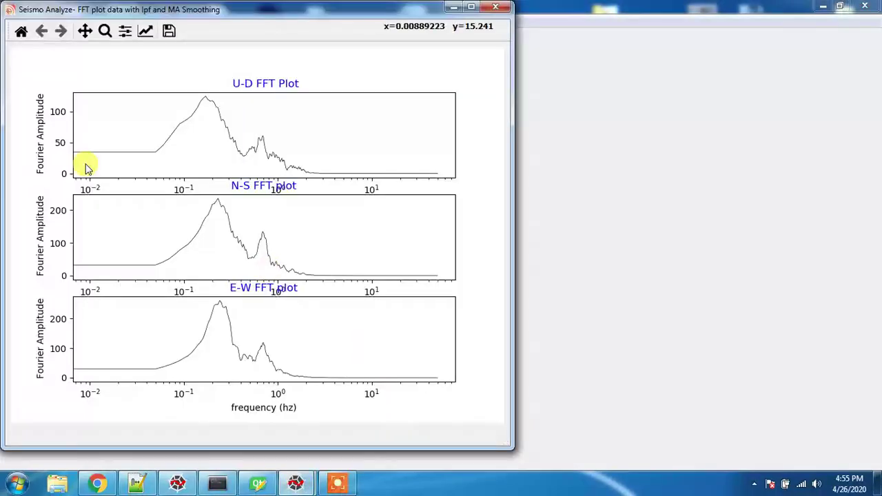